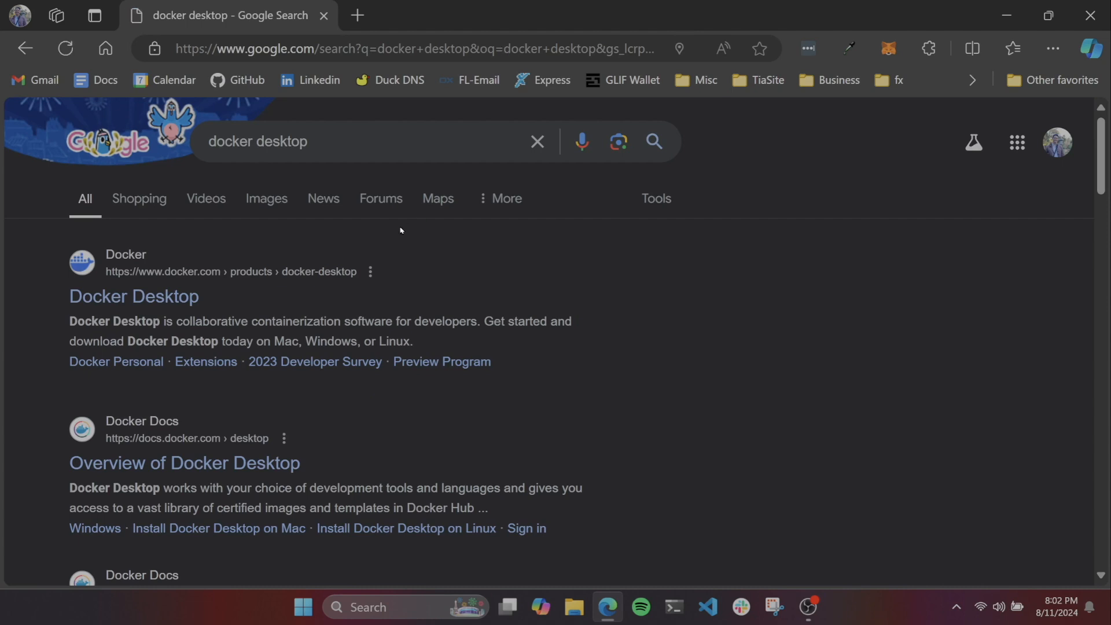
Open the Docker Desktop product page from the search results and download the Windows installer.
left_click(120, 299)
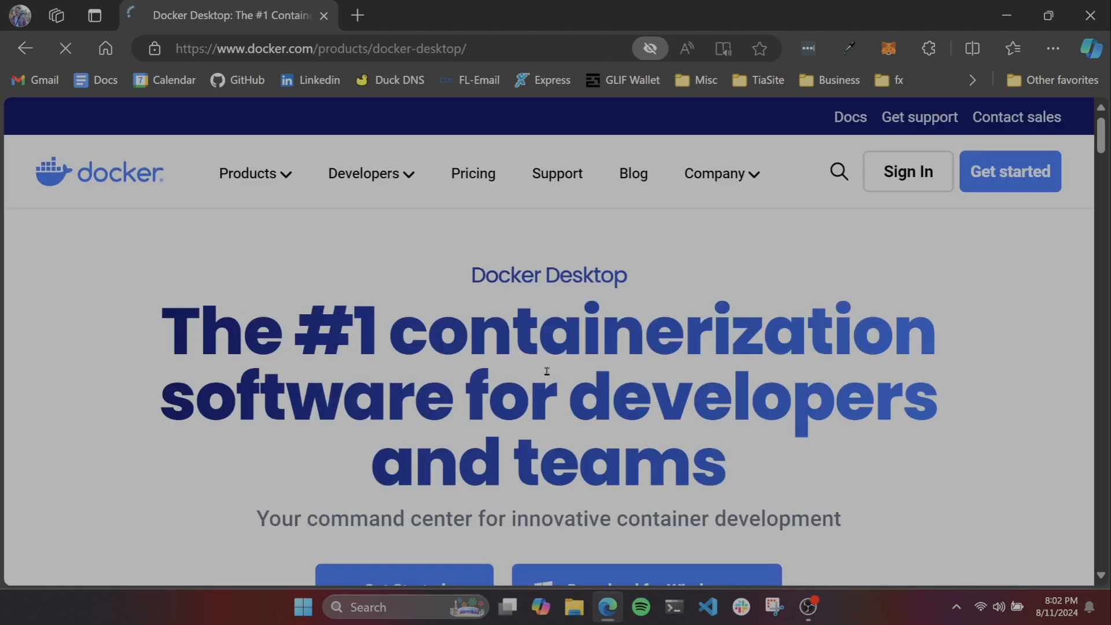
scroll(547, 370, "down", 3)
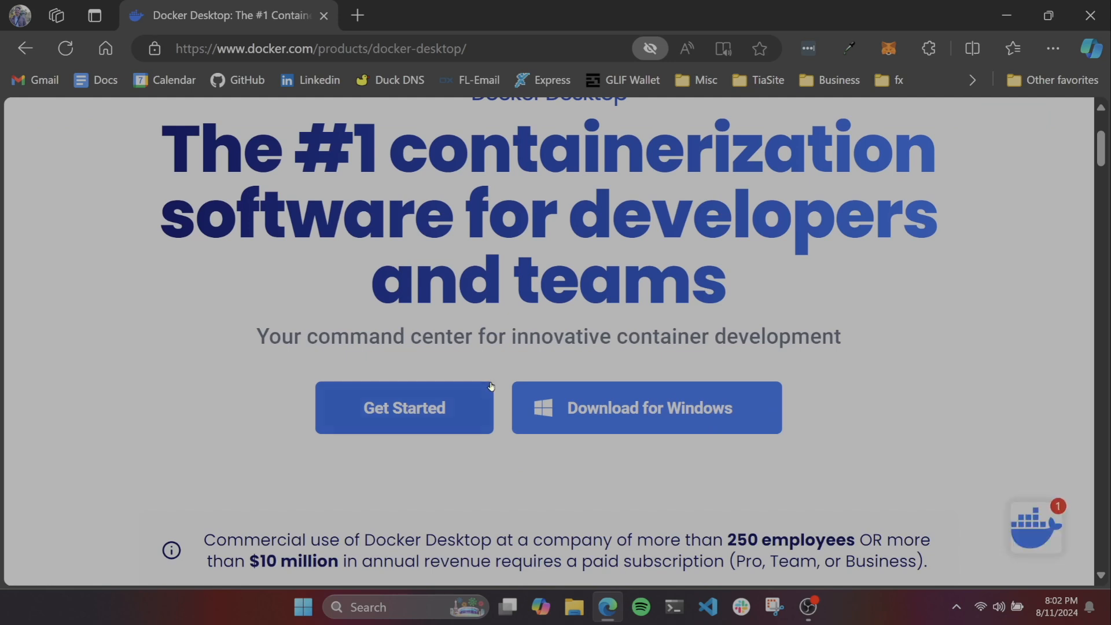
mouse_move(518, 405)
scroll(667, 385, "down", 1)
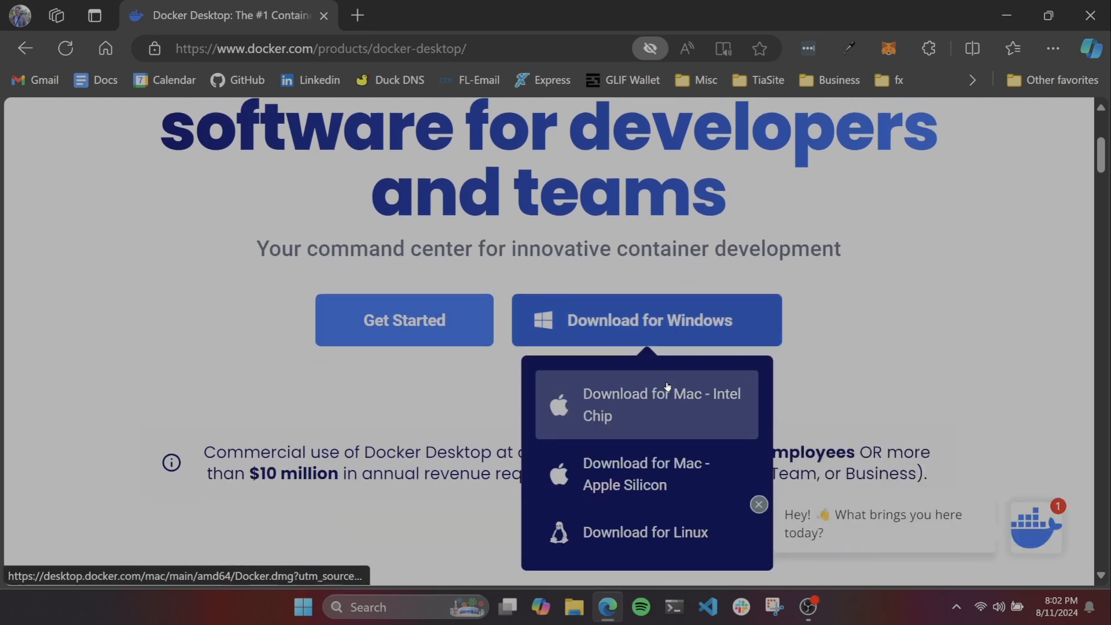
left_click(657, 319)
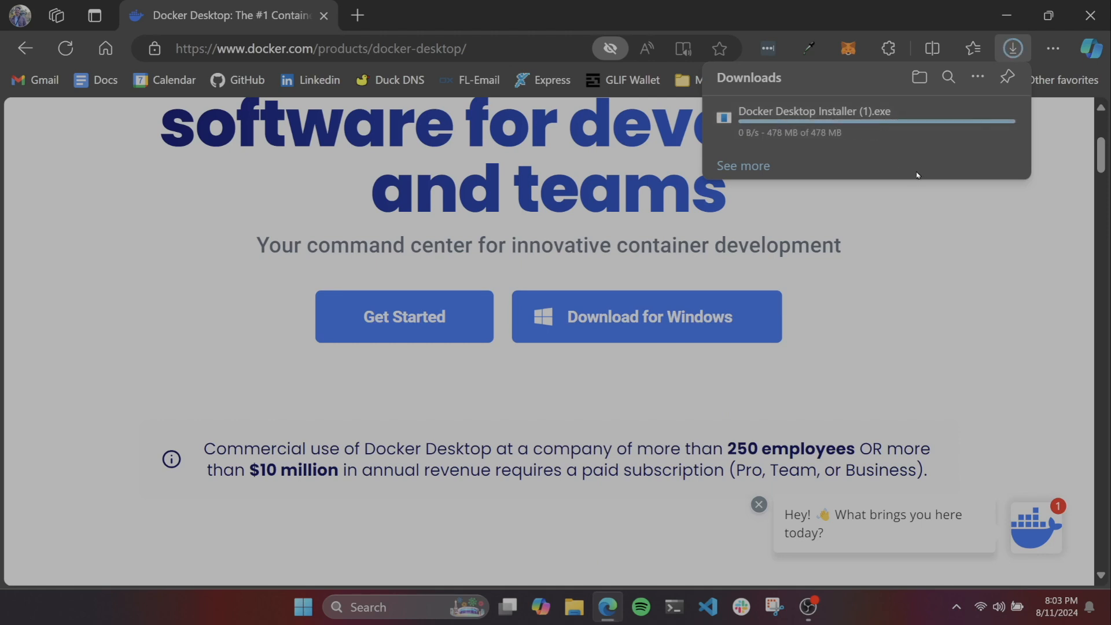
Run the downloaded Docker Desktop installer, accept its configuration and close it once installation completes.
left_click(873, 117)
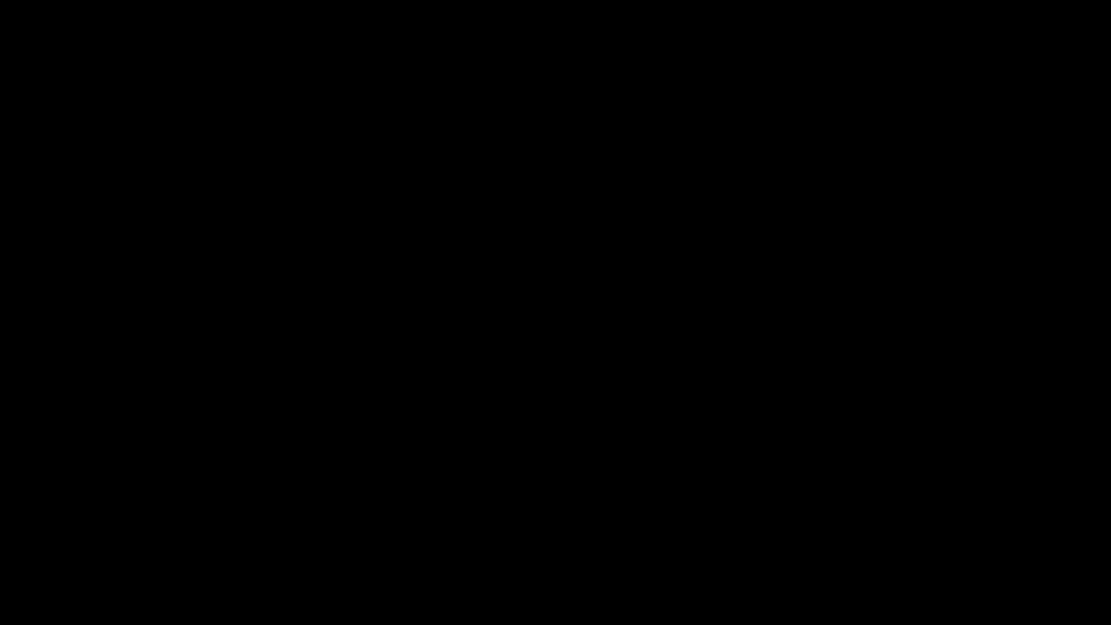
left_click(483, 420)
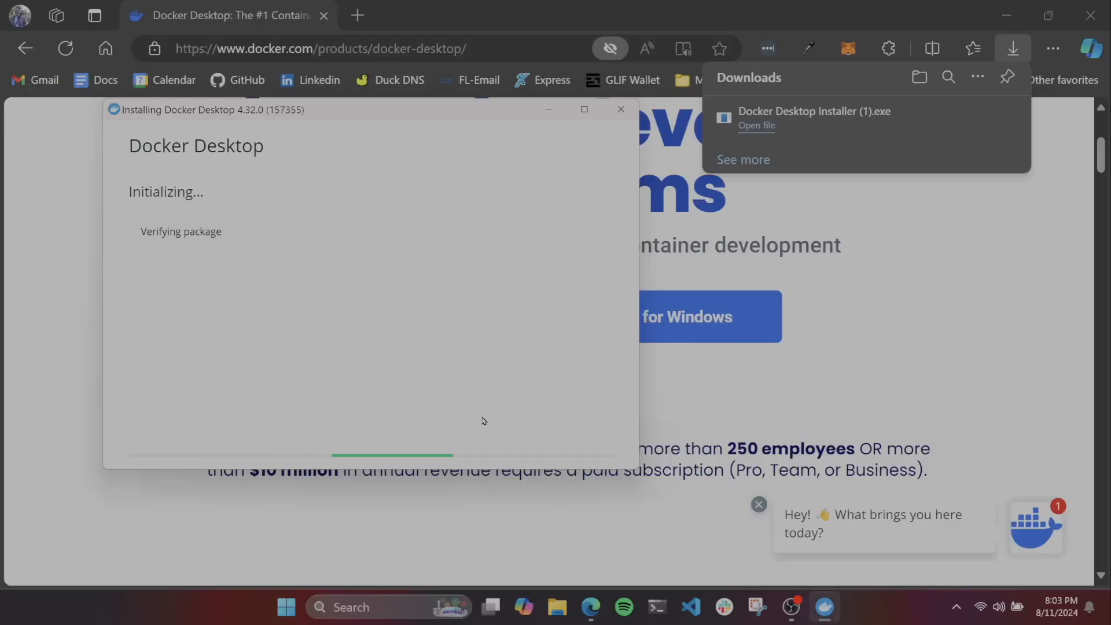
left_click(586, 458)
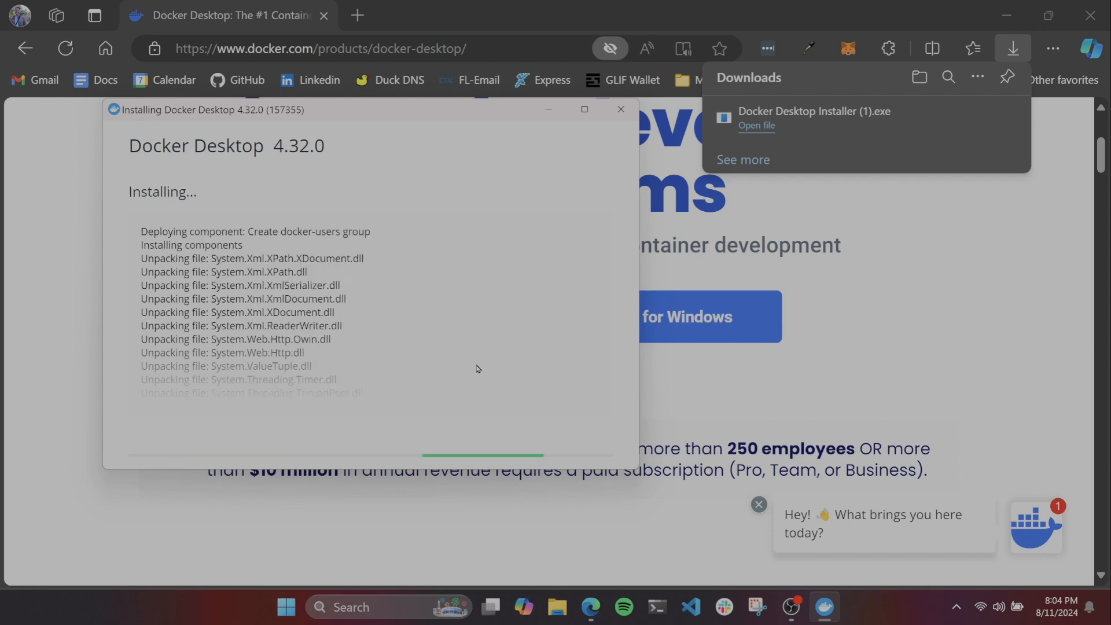
left_click(376, 317)
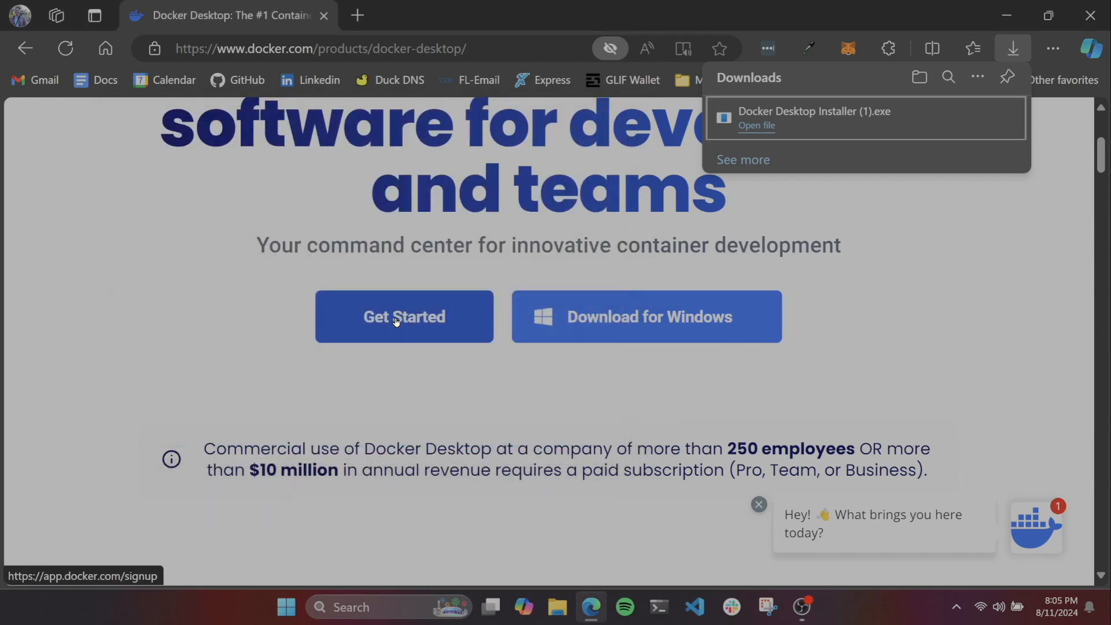
Launch Docker Desktop from the Windows desktop and accept the Docker Subscription Service Agreement.
left_click(1014, 16)
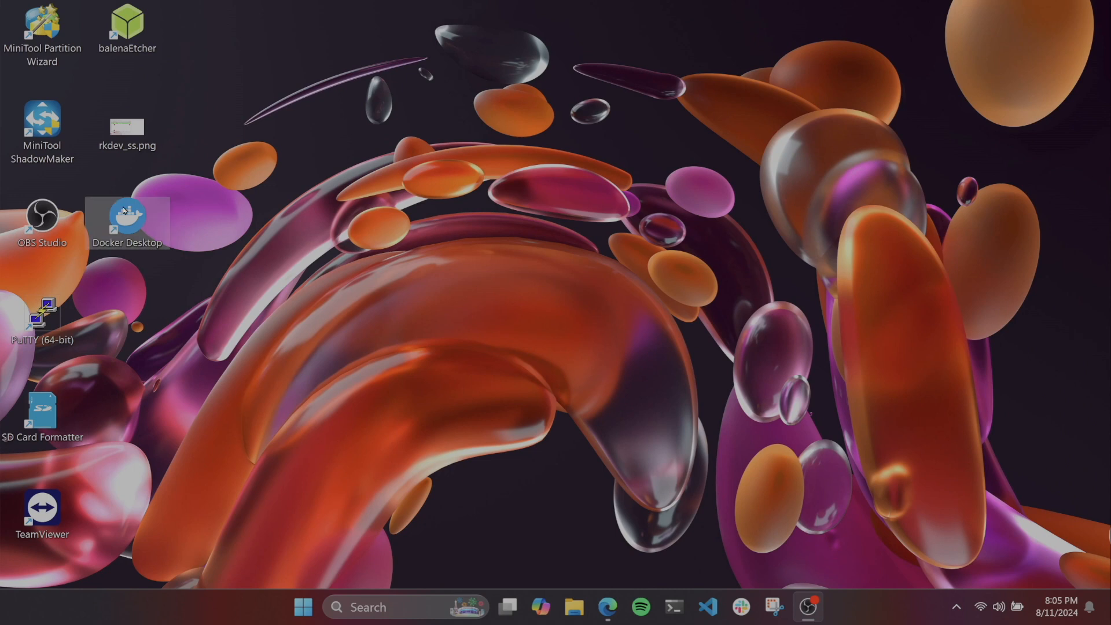
double_click(131, 217)
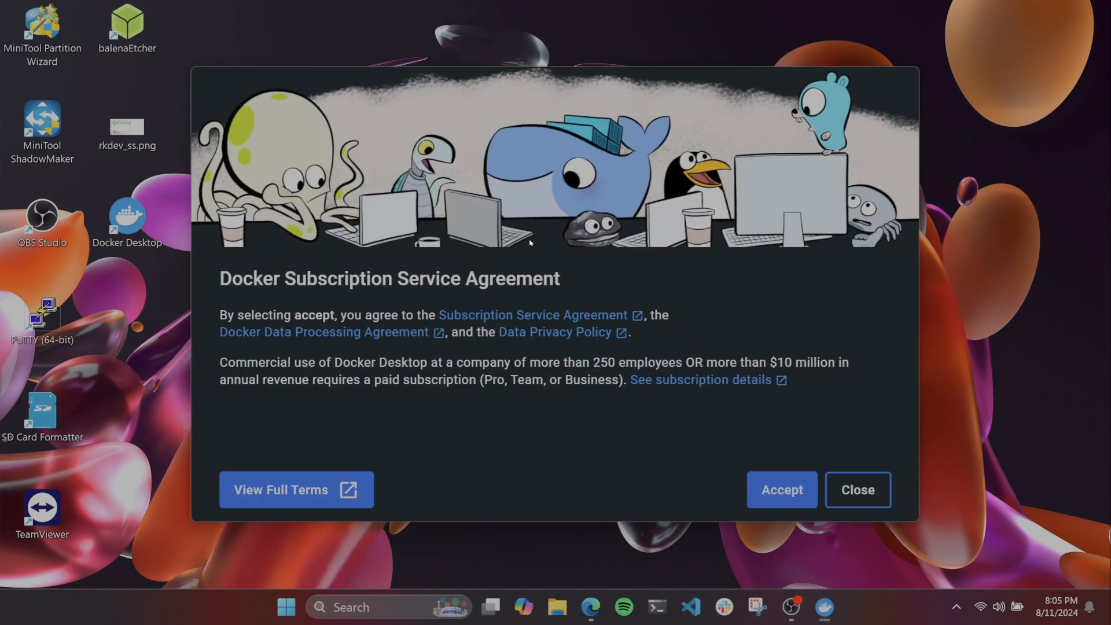
left_click(780, 491)
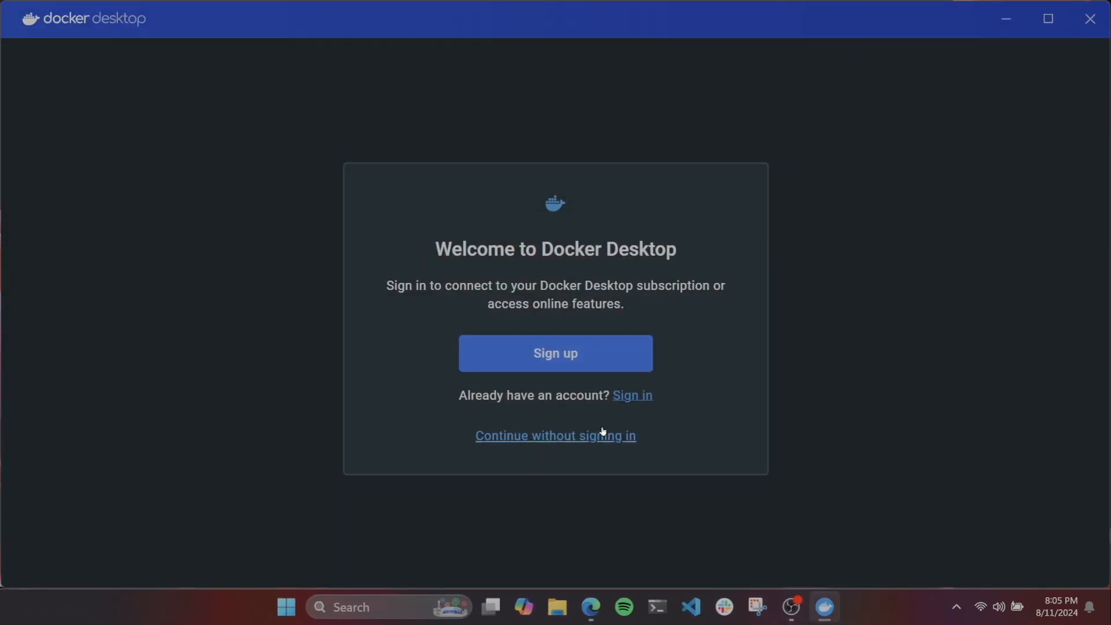
Sign in with an existing Docker account in the browser and allow the site to open Docker Desktop.
left_click(644, 398)
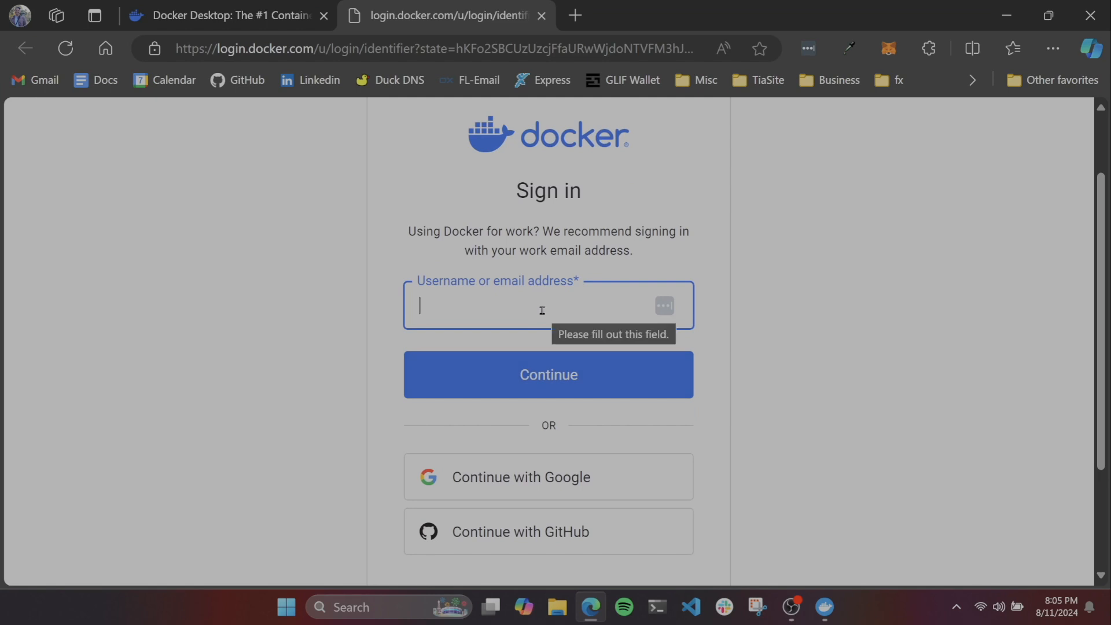
left_click(553, 495)
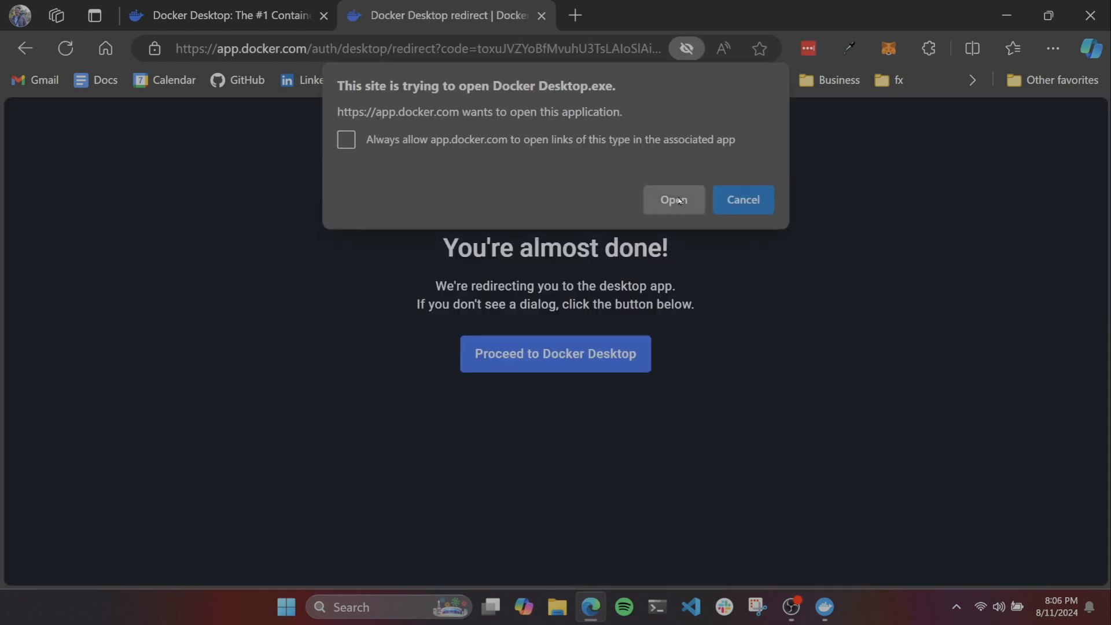
left_click(674, 199)
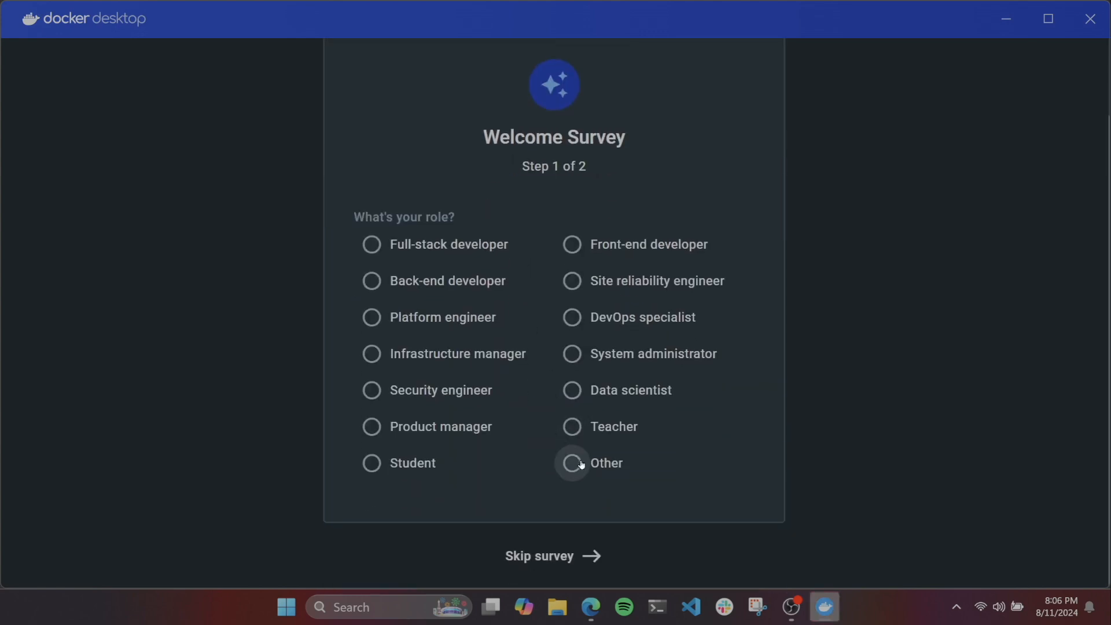
Complete the Docker welcome survey with Other as the role and Other (specify) as the intended use.
left_click(582, 464)
left_click(592, 450)
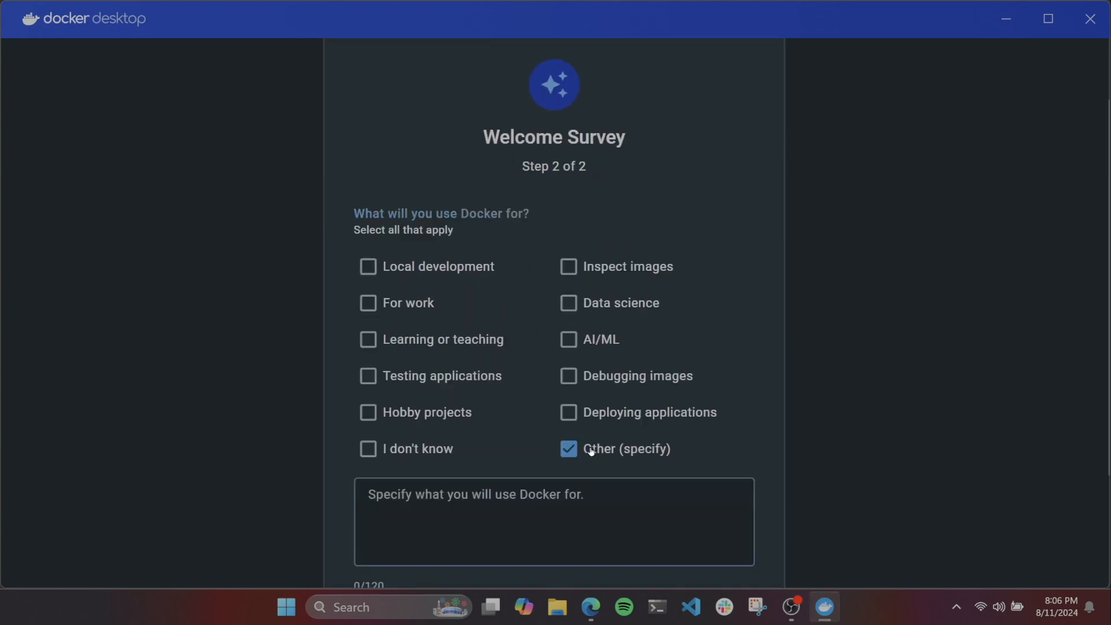
scroll(615, 494, "down", 3)
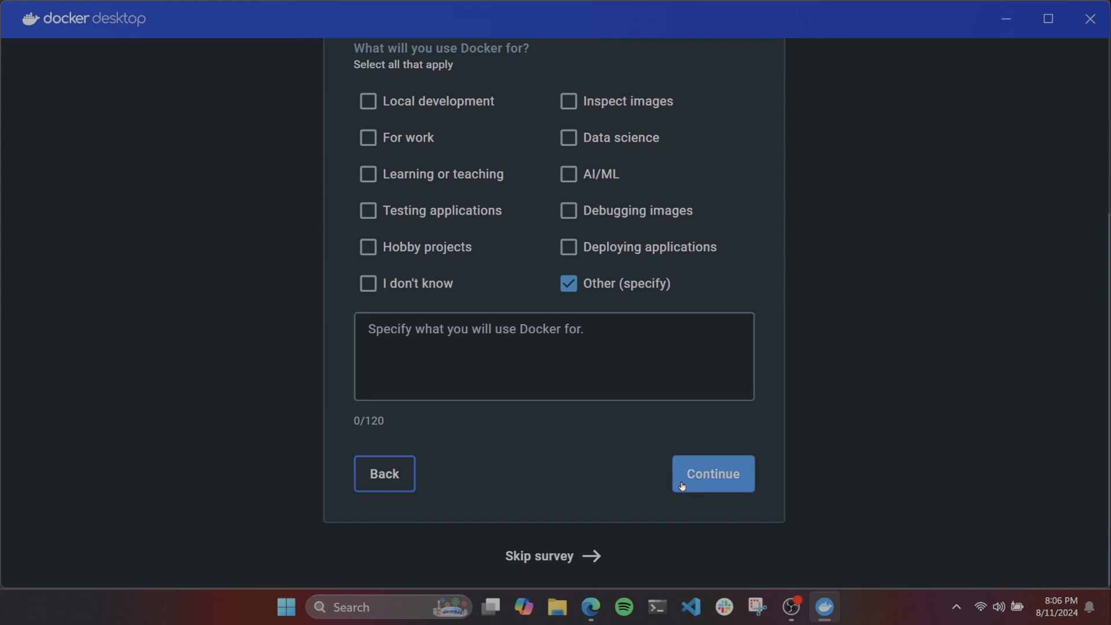
left_click(704, 482)
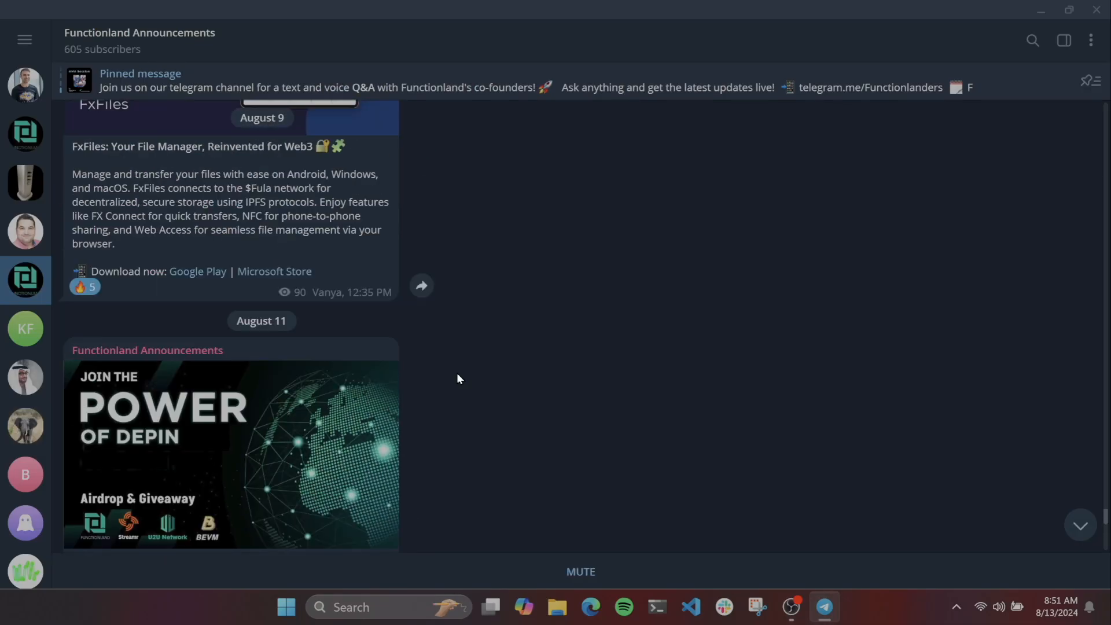
Find the testnet post for FEC NFT holders in Telegram's Functionland Announcements channel and download fx.land/1.4/FulaSetup.exe.
scroll(456, 376, "up", 10)
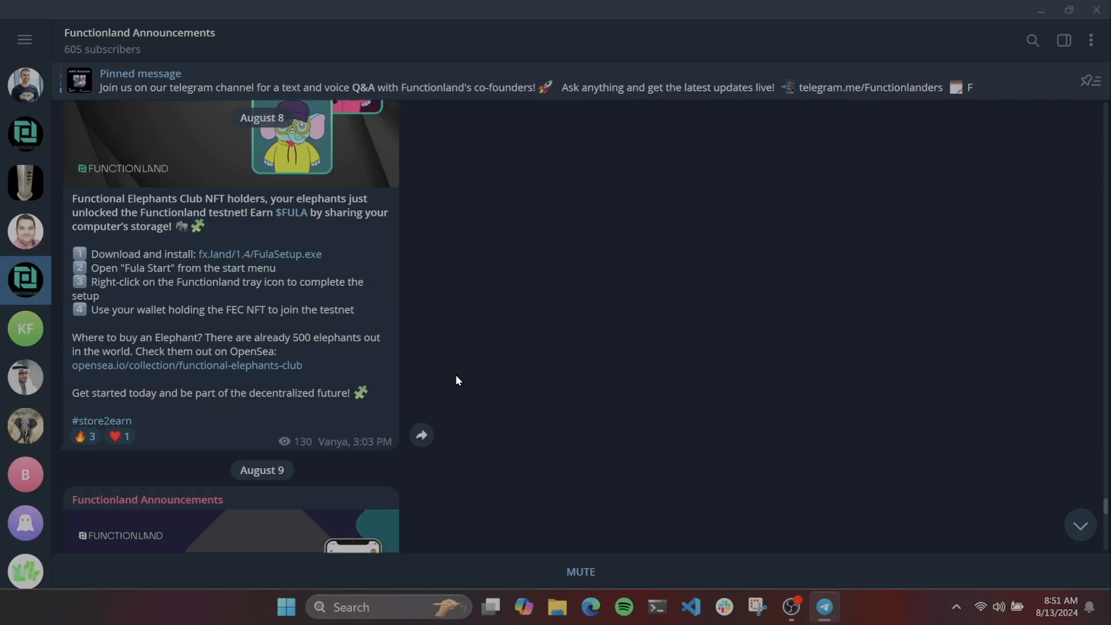
scroll(456, 380, "up", 3)
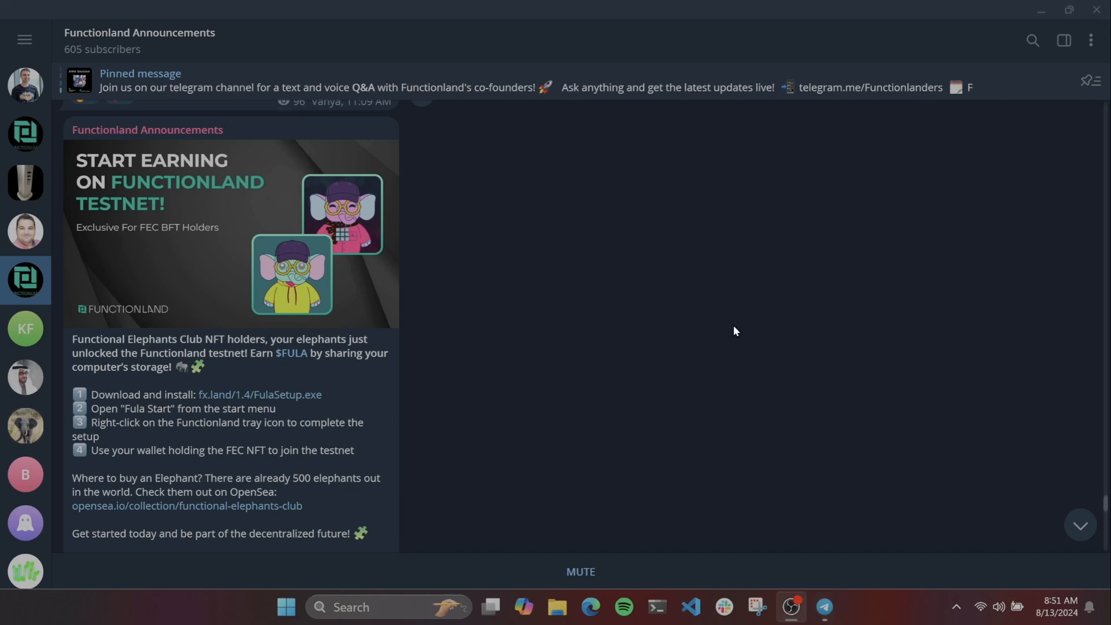
left_click(237, 396)
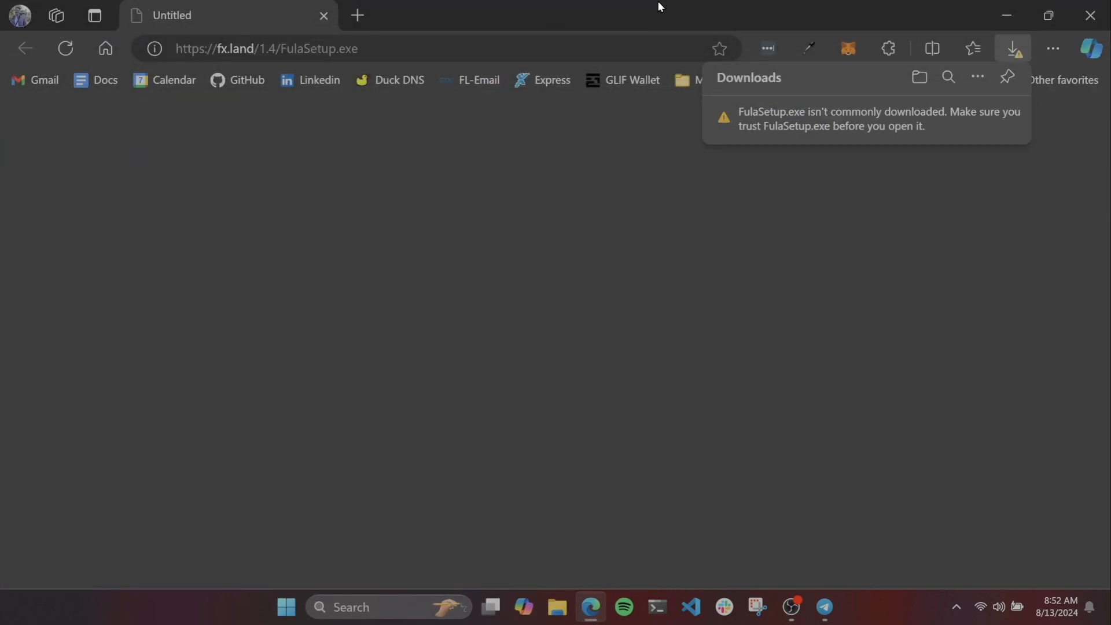
Keep the flagged FulaSetup.exe download anyway, overriding the browser's safety check.
left_click(994, 118)
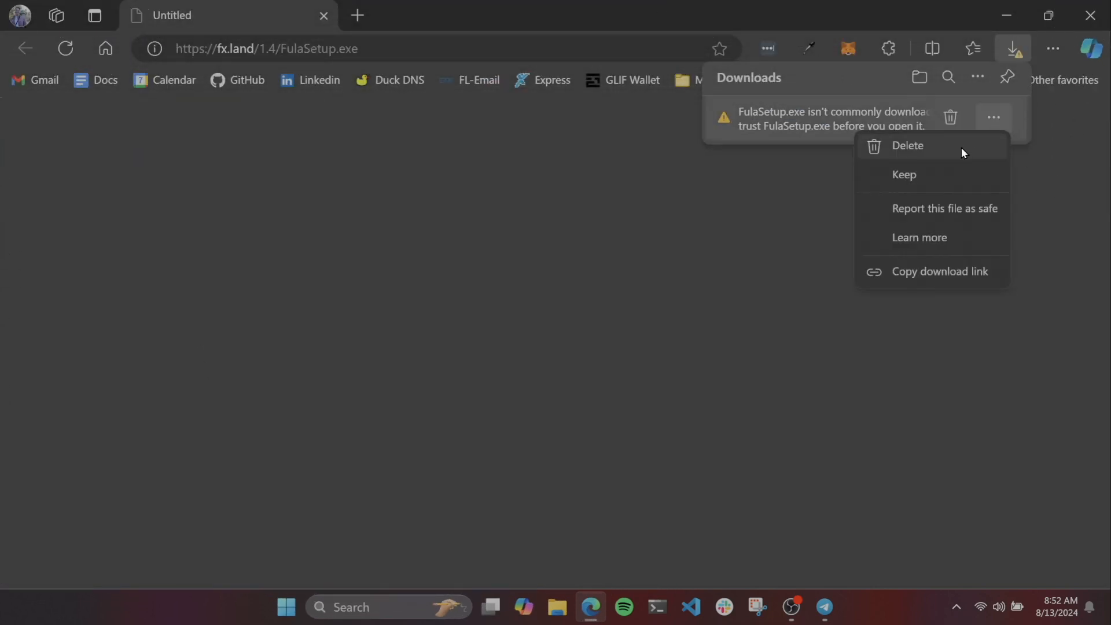
left_click(924, 174)
left_click(828, 344)
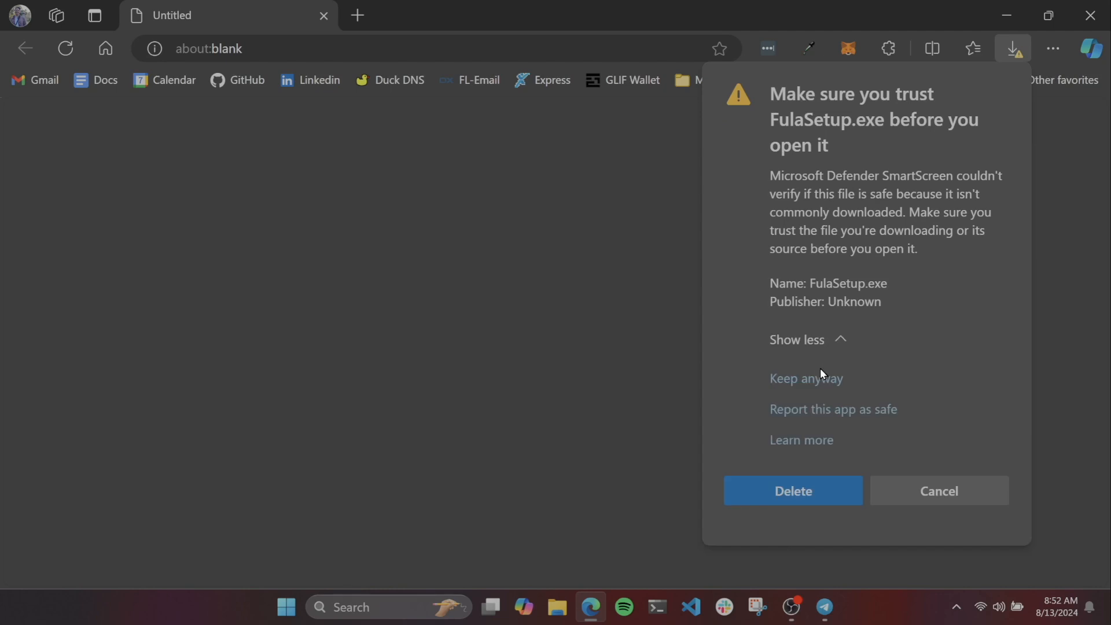
left_click(815, 384)
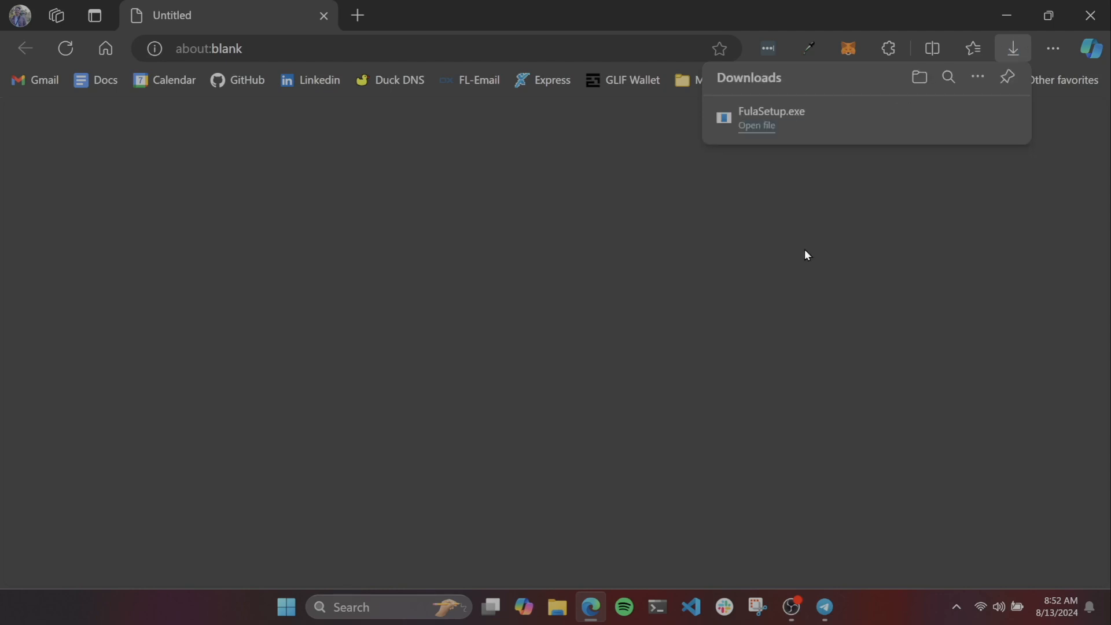
Run FulaSetup.exe, accept the license agreement and keep the default destination folder.
left_click(827, 123)
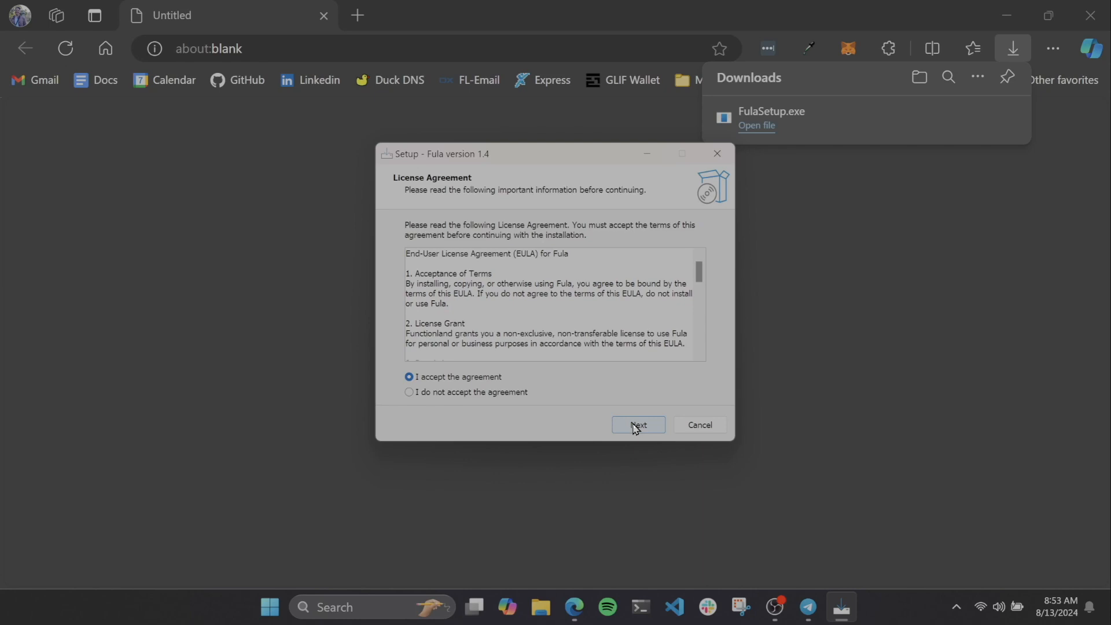
left_click(639, 425)
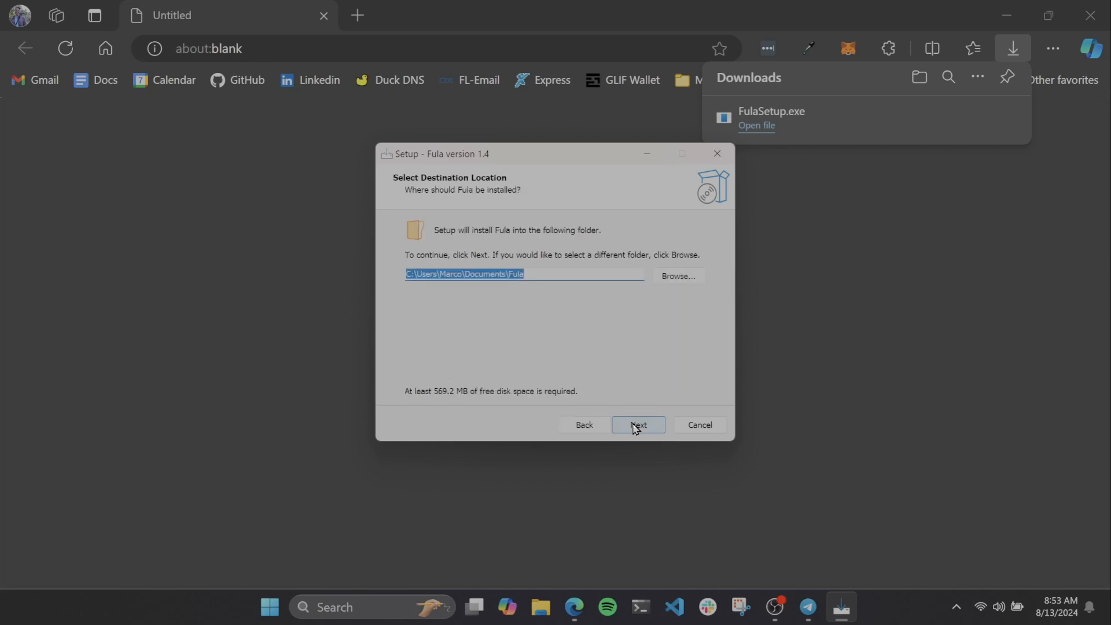
left_click(637, 426)
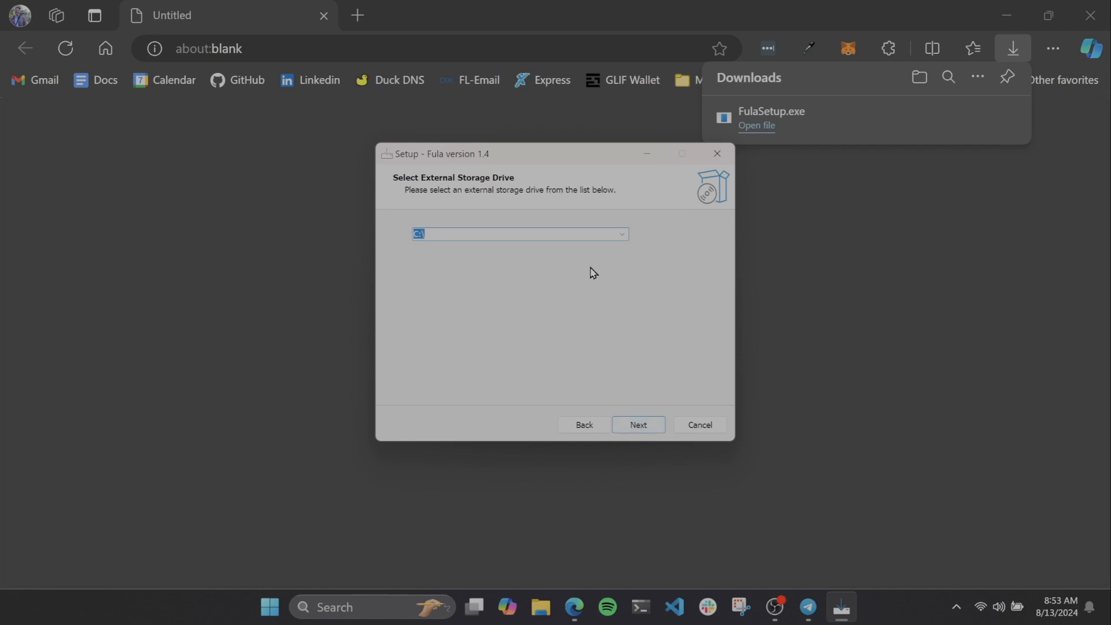
Choose the external storage drive for Fula and complete the setup wizard through to its end.
left_click(597, 232)
left_click(623, 235)
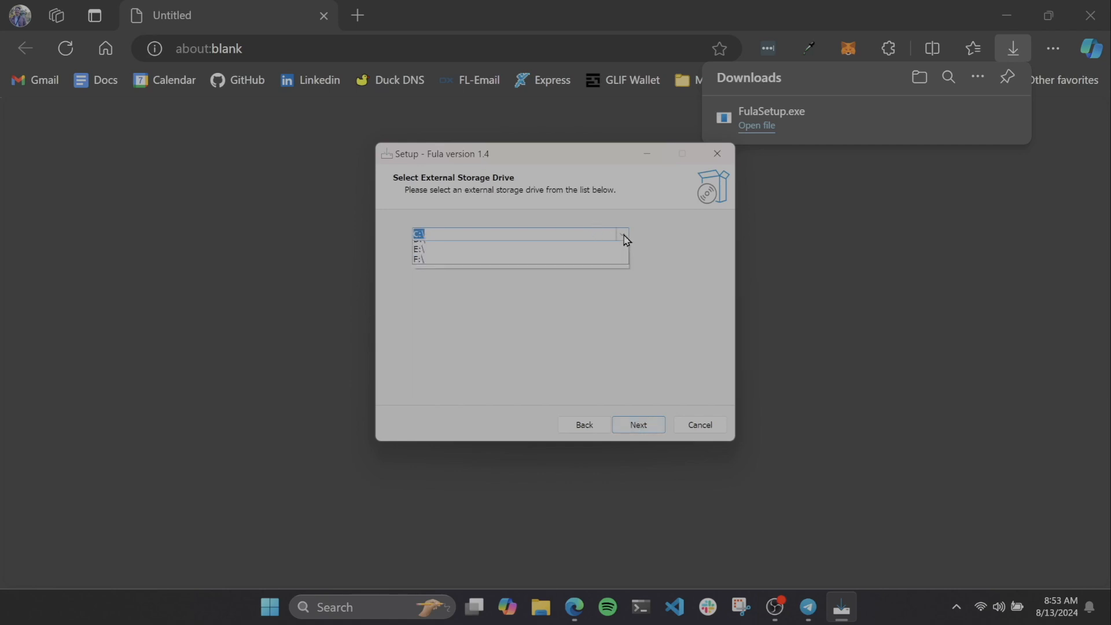
left_click(422, 267)
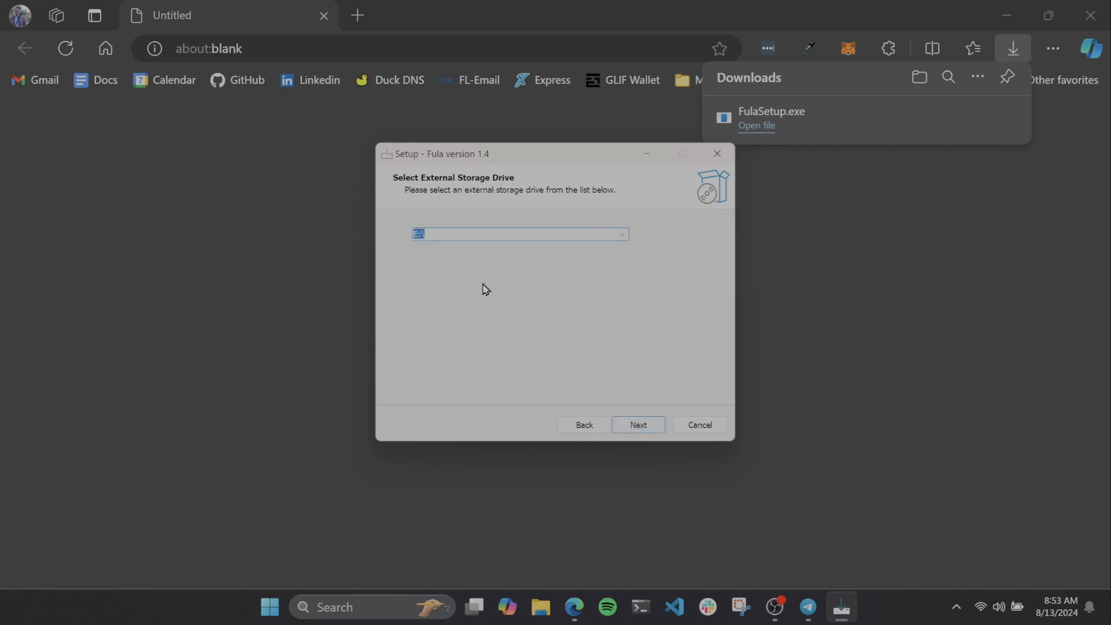
left_click(631, 426)
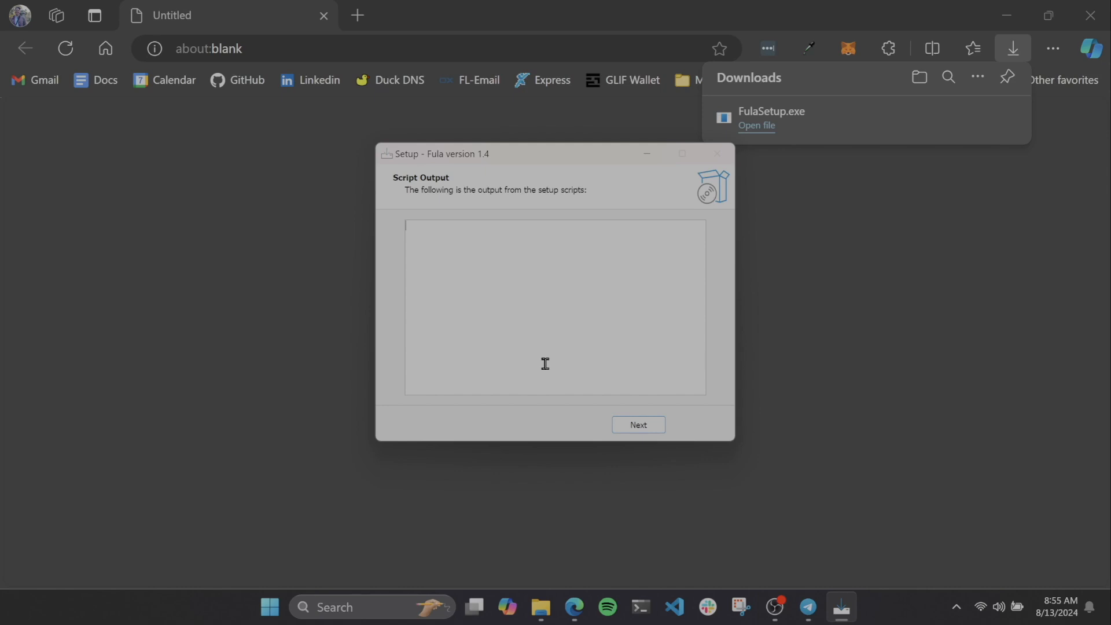
left_click(638, 426)
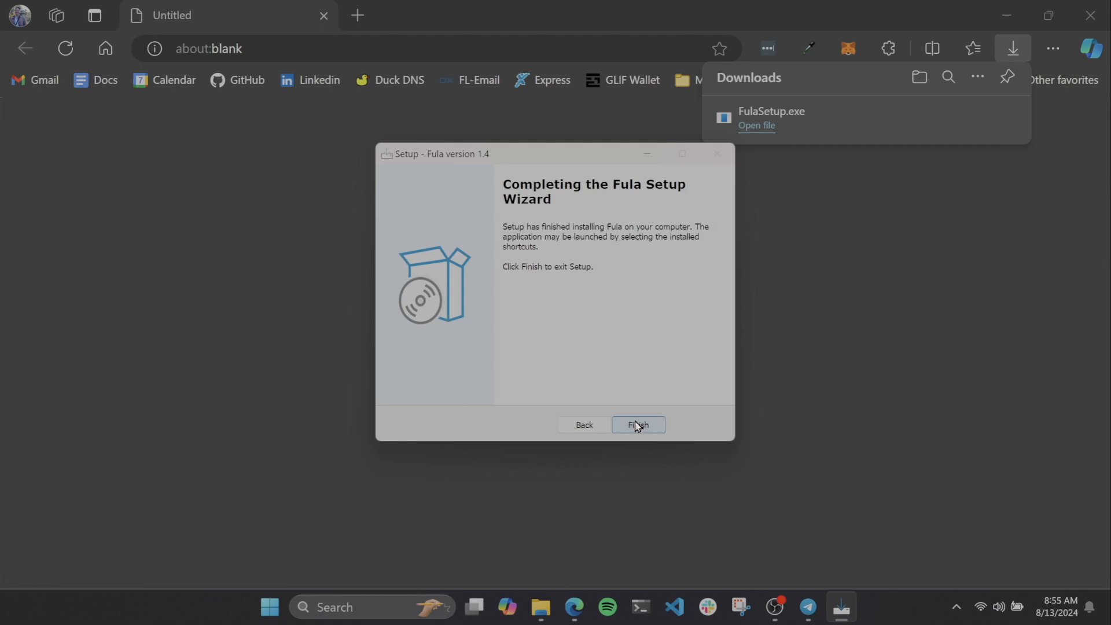
left_click(638, 425)
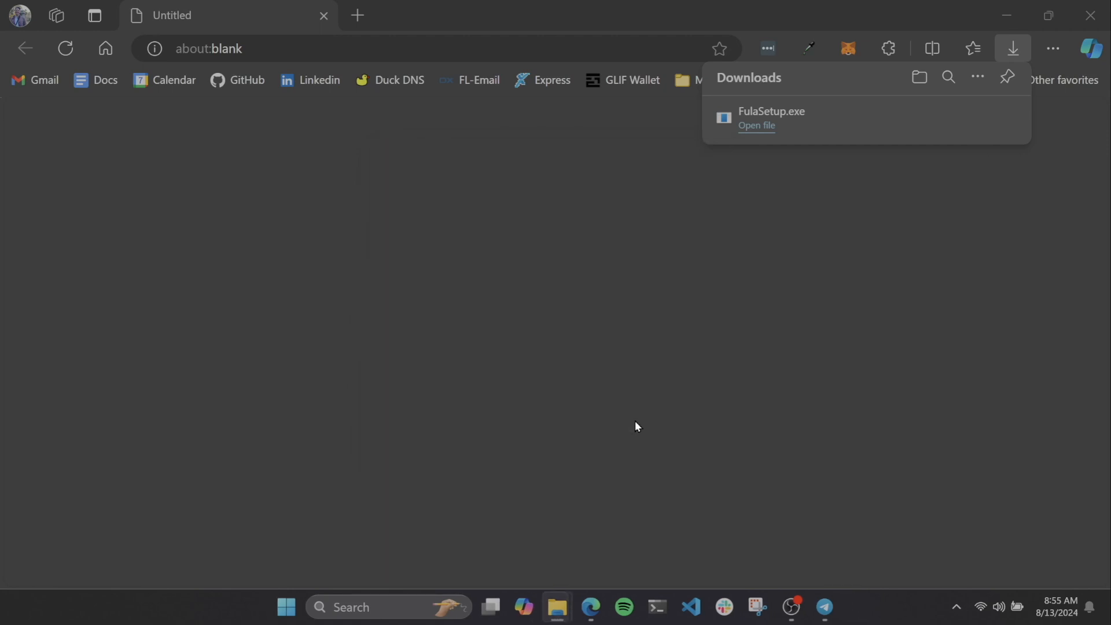
Search Windows for "fula", launch Fula Start and bring its terminal window back in front of Docker Desktop.
left_click(382, 601)
type("fula")
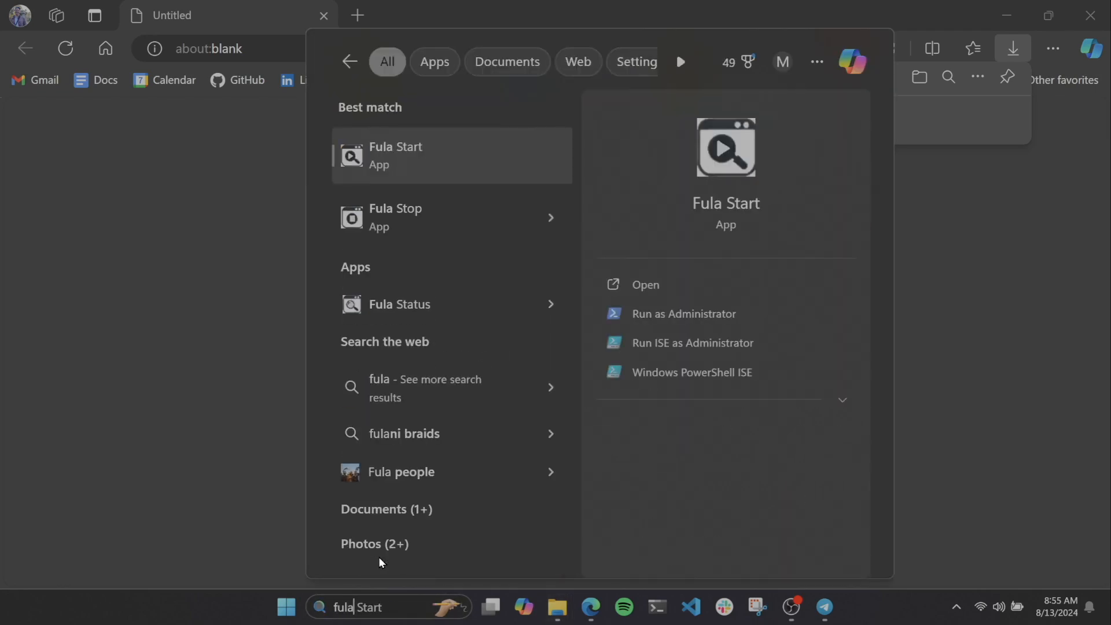
key("Return")
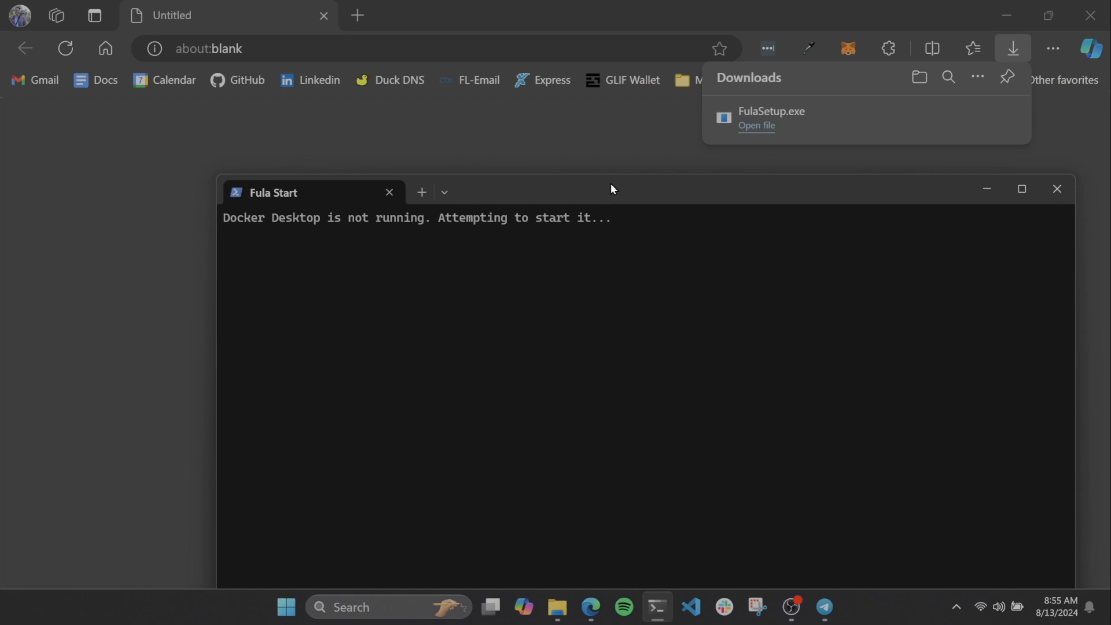
left_click_drag(613, 186, 494, 103)
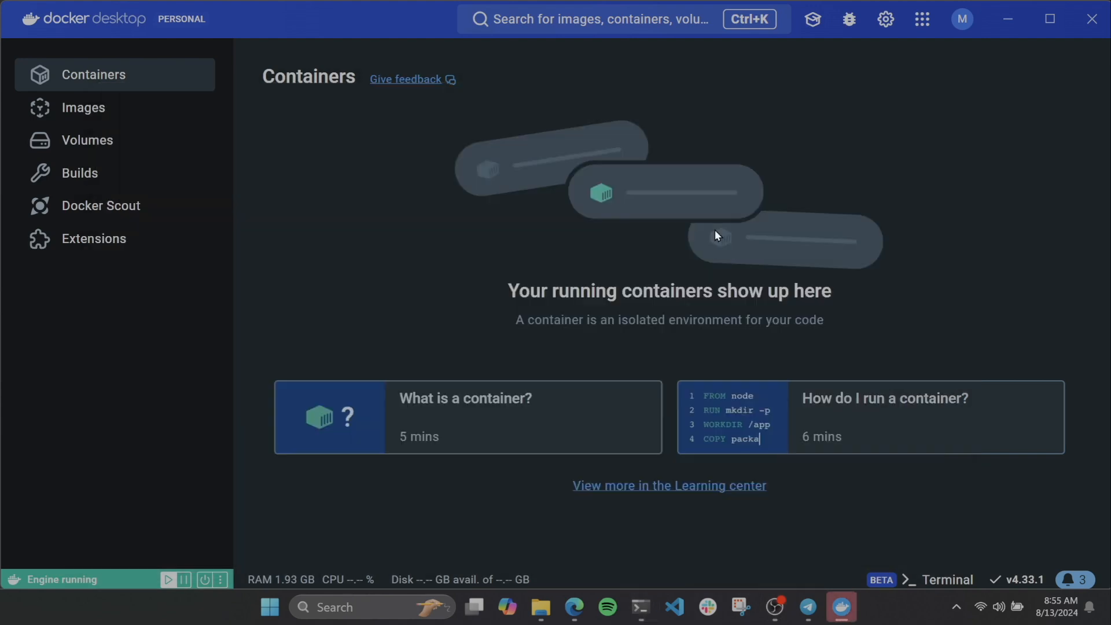
left_click(649, 606)
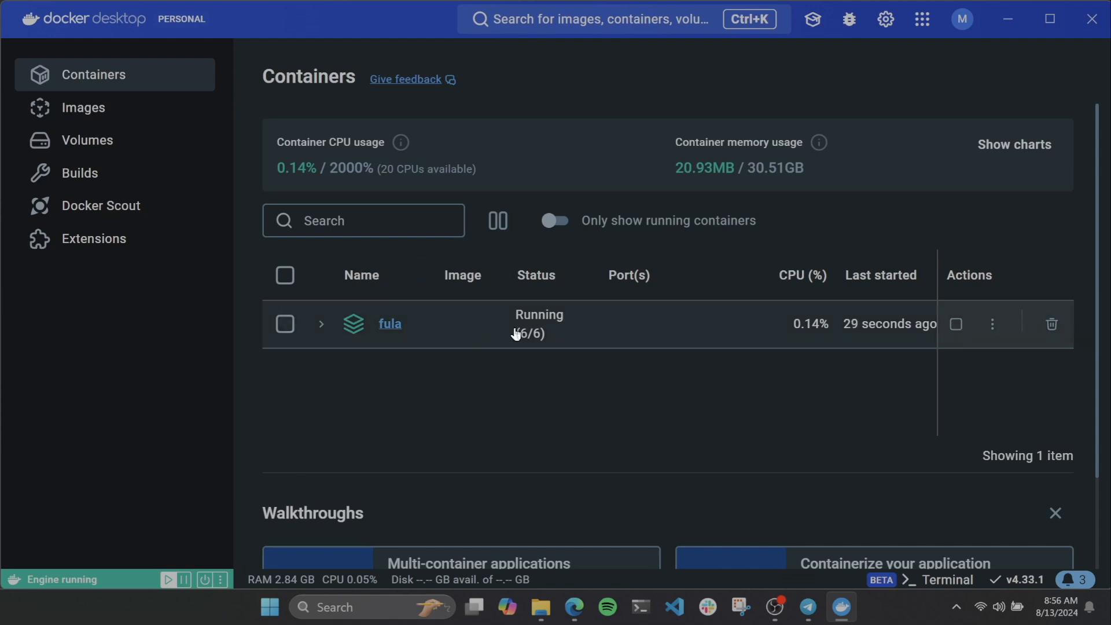
Open the fula container group, examine the log output of its containers, and return to the Containers list.
left_click(619, 331)
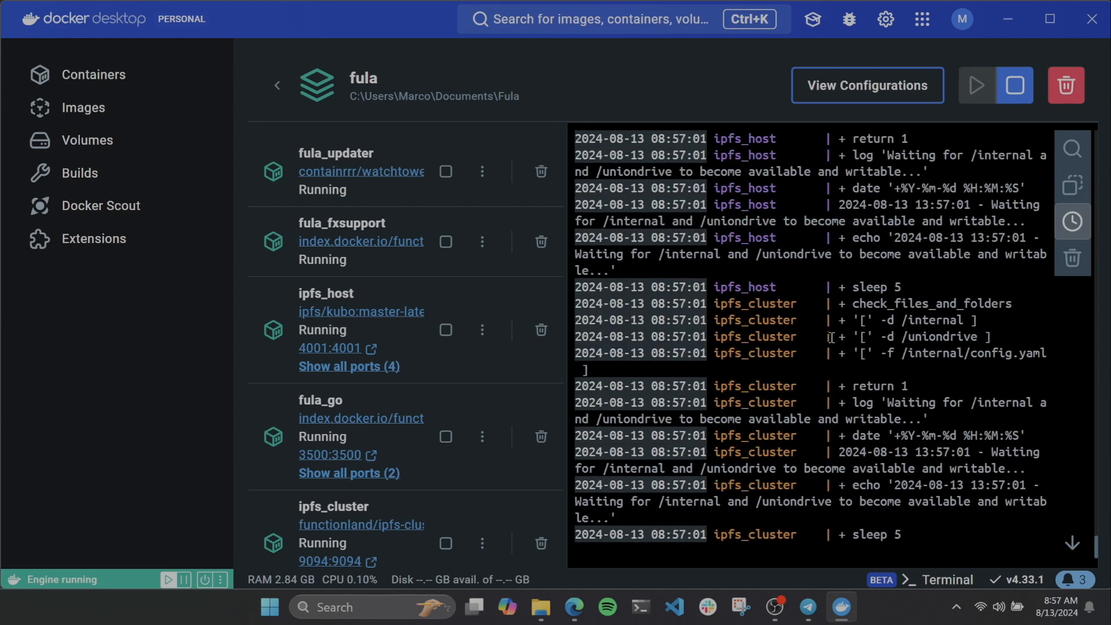
scroll(878, 428, "up", 5)
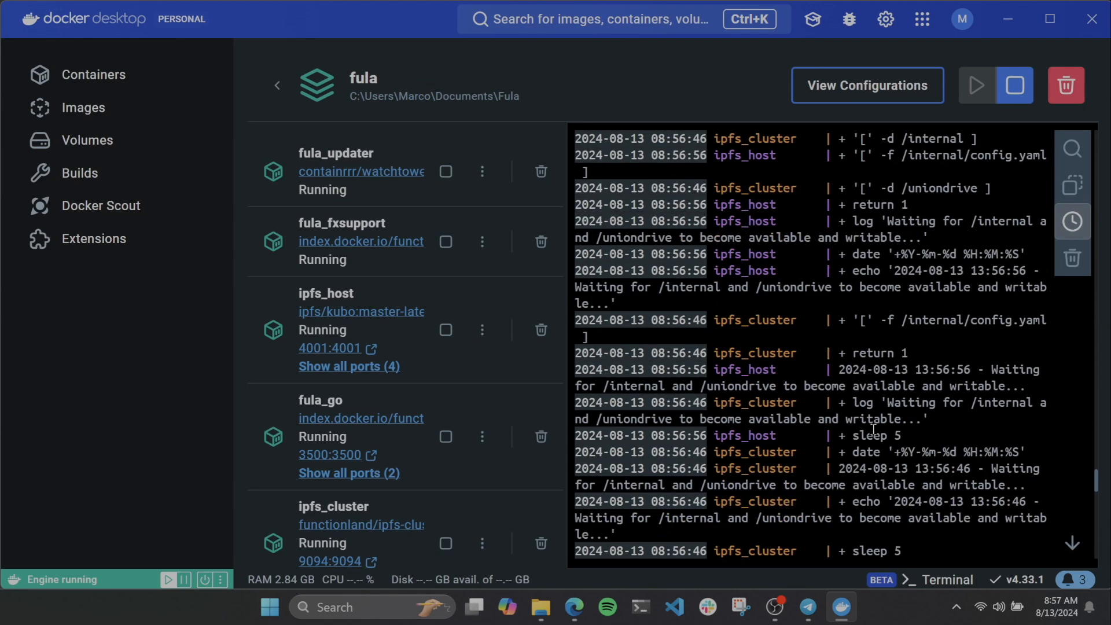
scroll(894, 405, "up", 5)
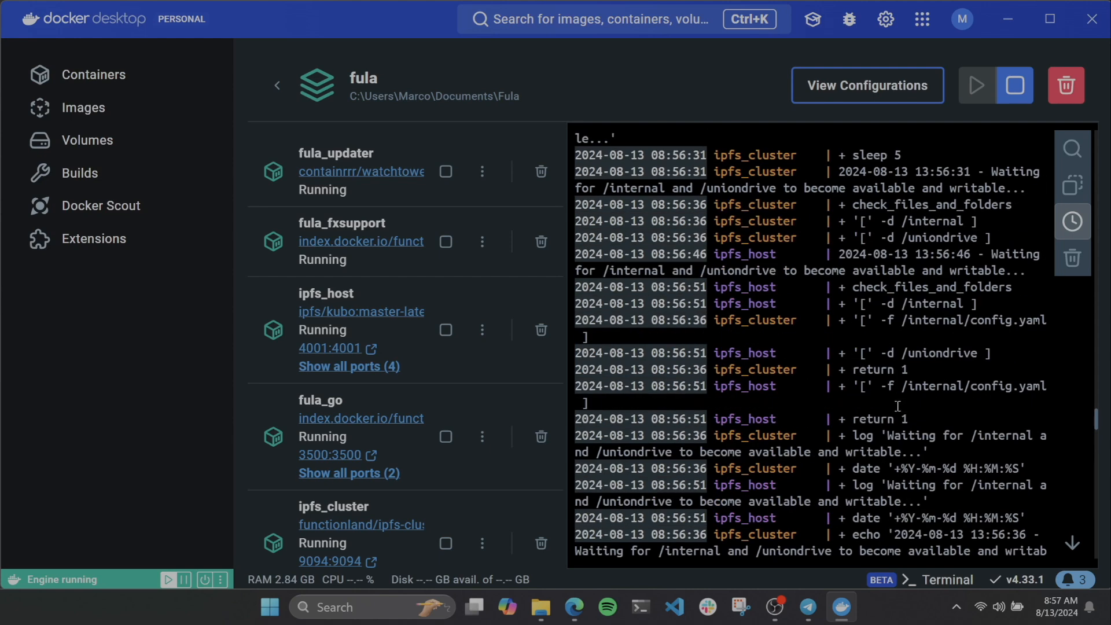
scroll(898, 405, "down", 5)
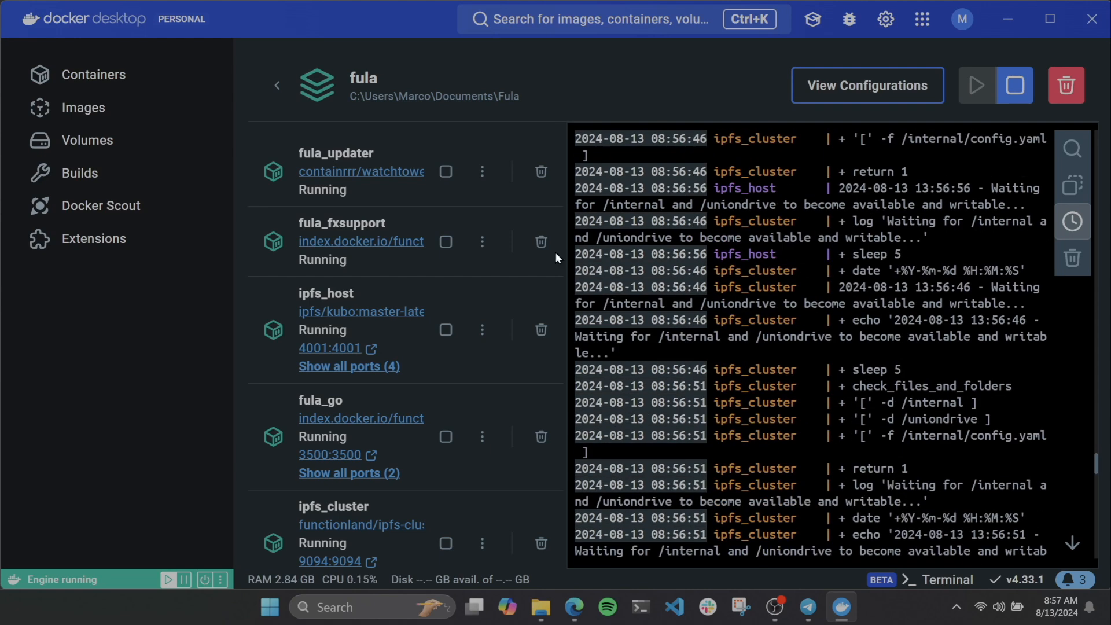
left_click(276, 87)
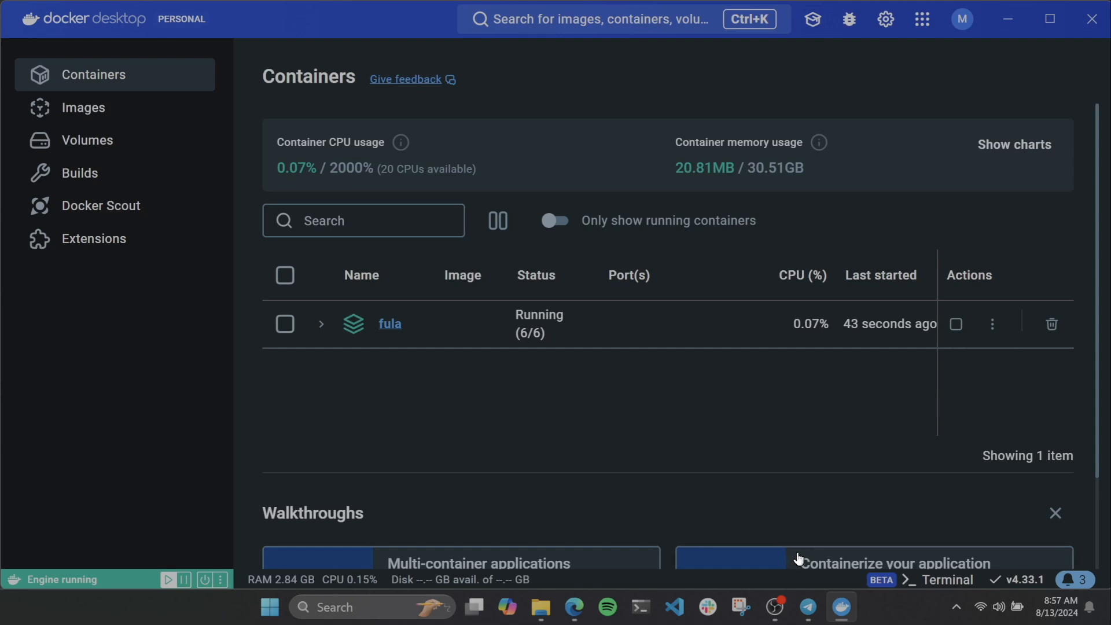
Close the Docker Desktop, browser and Telegram windows to clear the desktop.
left_click(1078, 21)
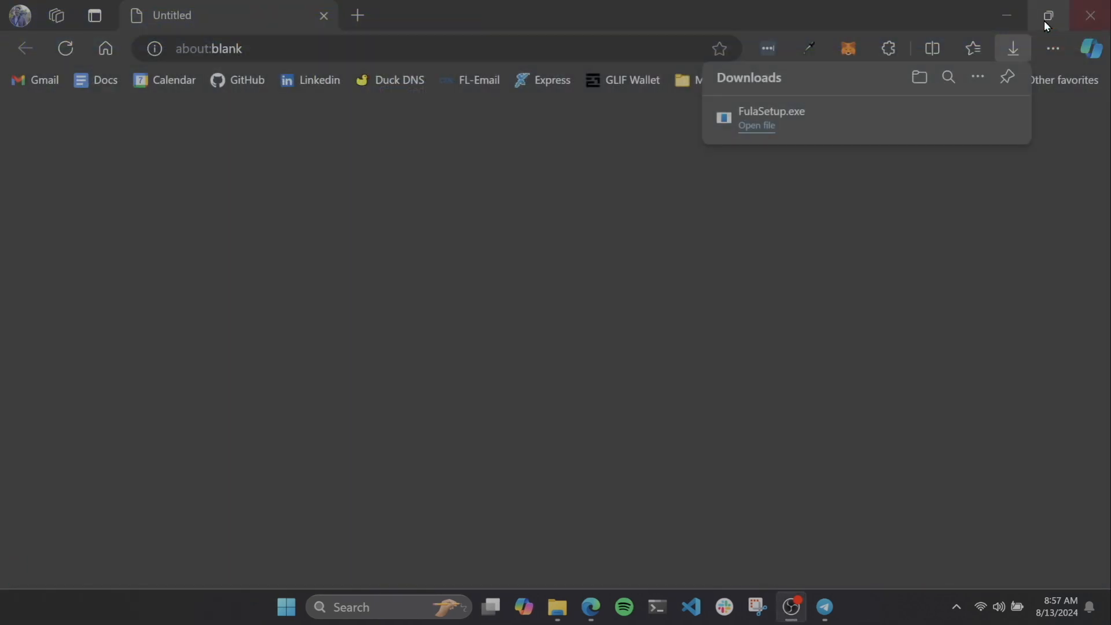
left_click(1090, 16)
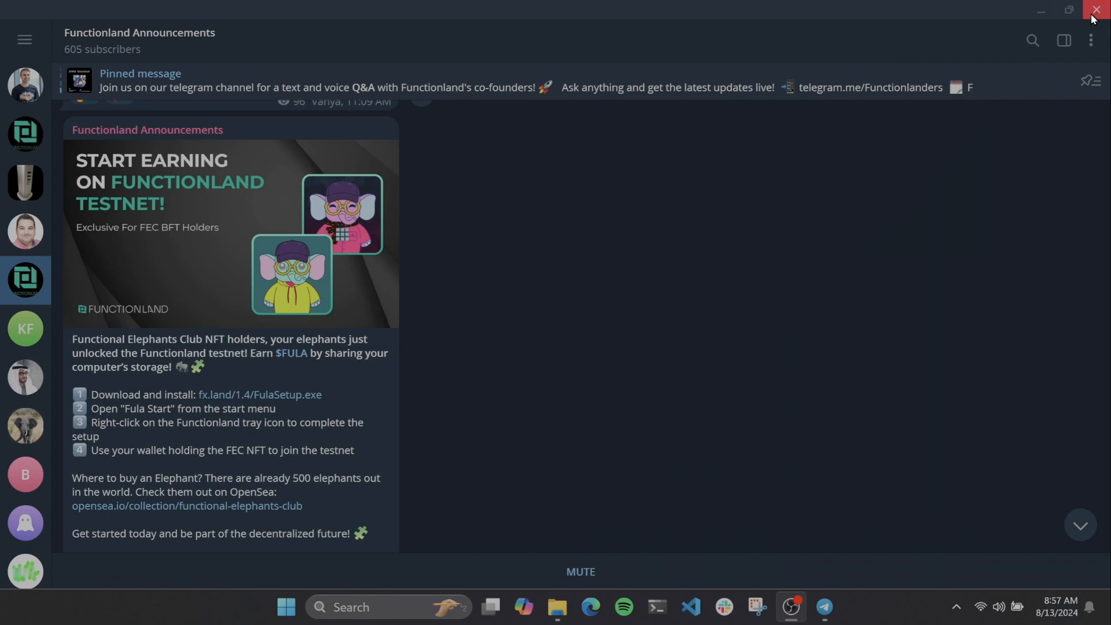
left_click(1096, 10)
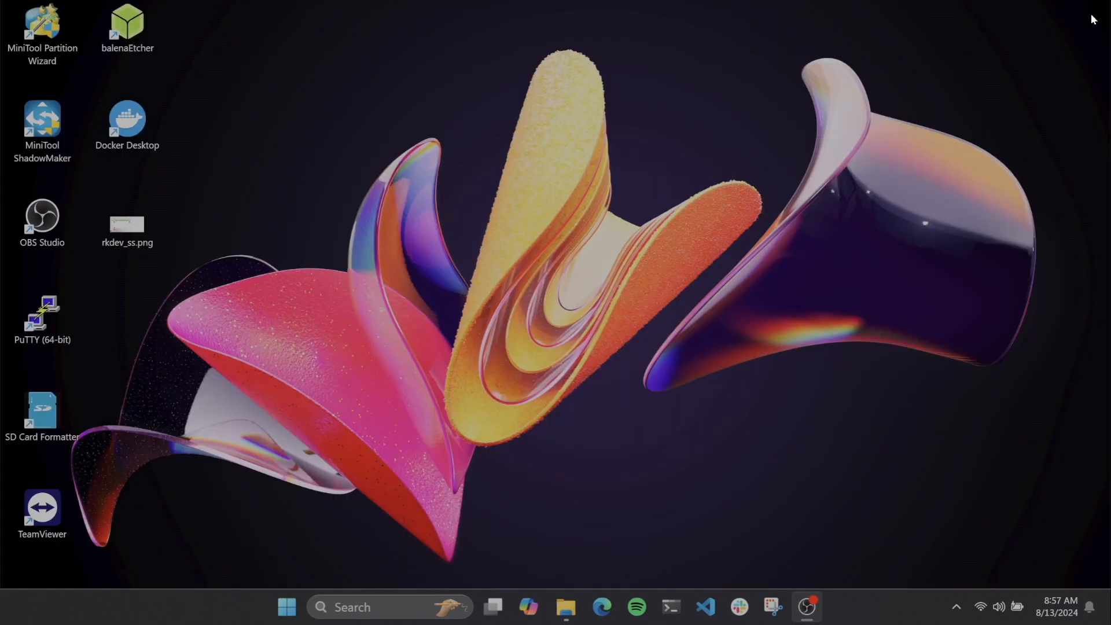
Open the Fula Web UI from the Functionland icon among the hidden tray icons and accept its terms.
left_click(963, 609)
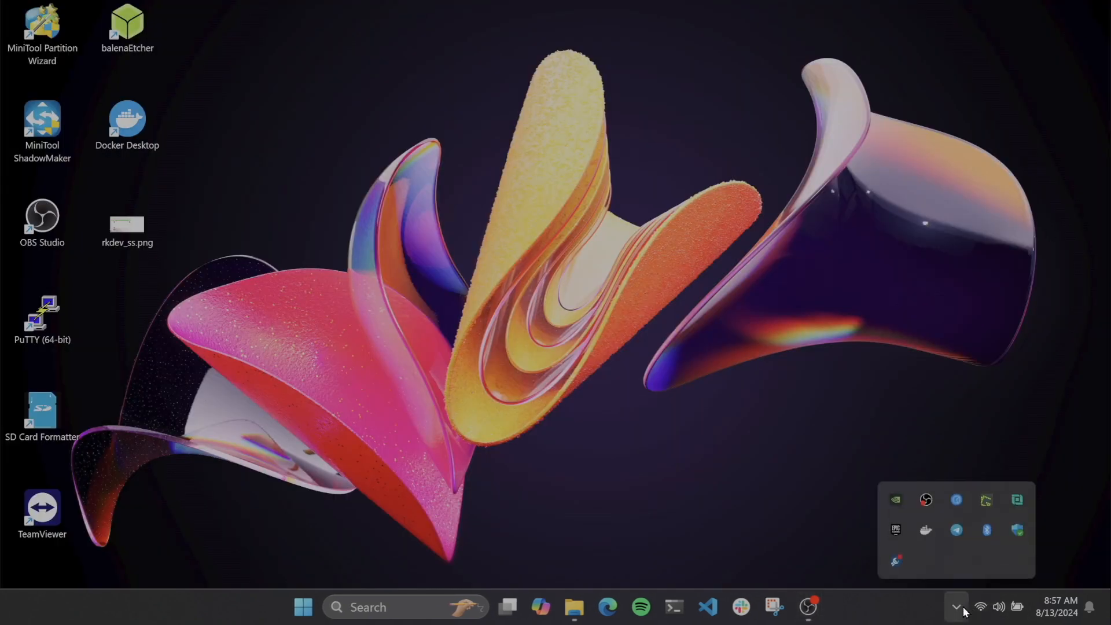
left_click(1016, 499)
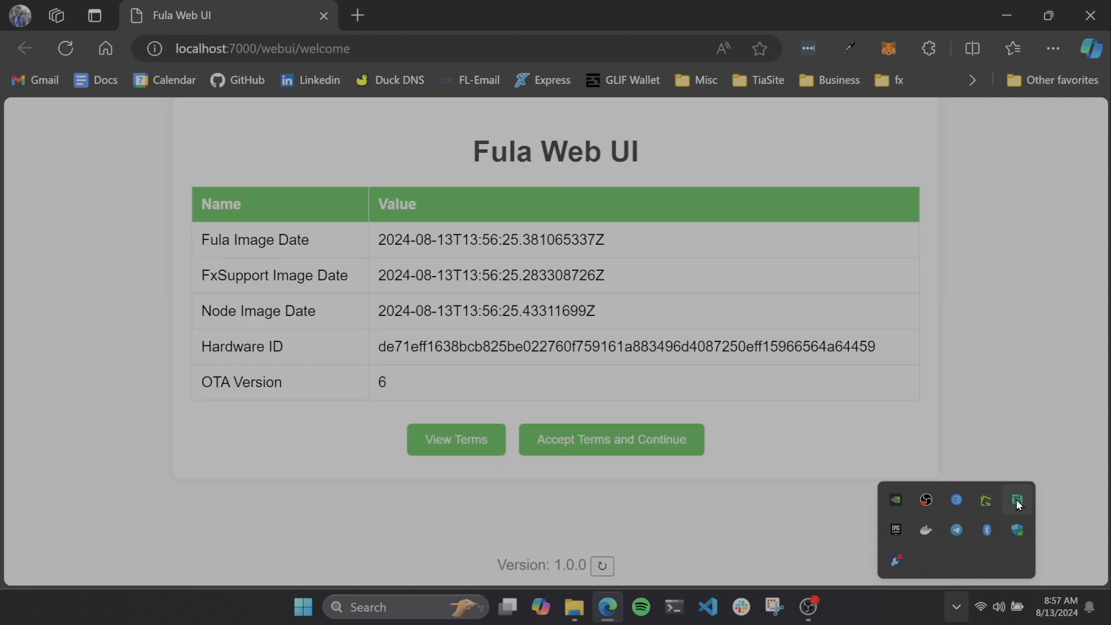
left_click(992, 349)
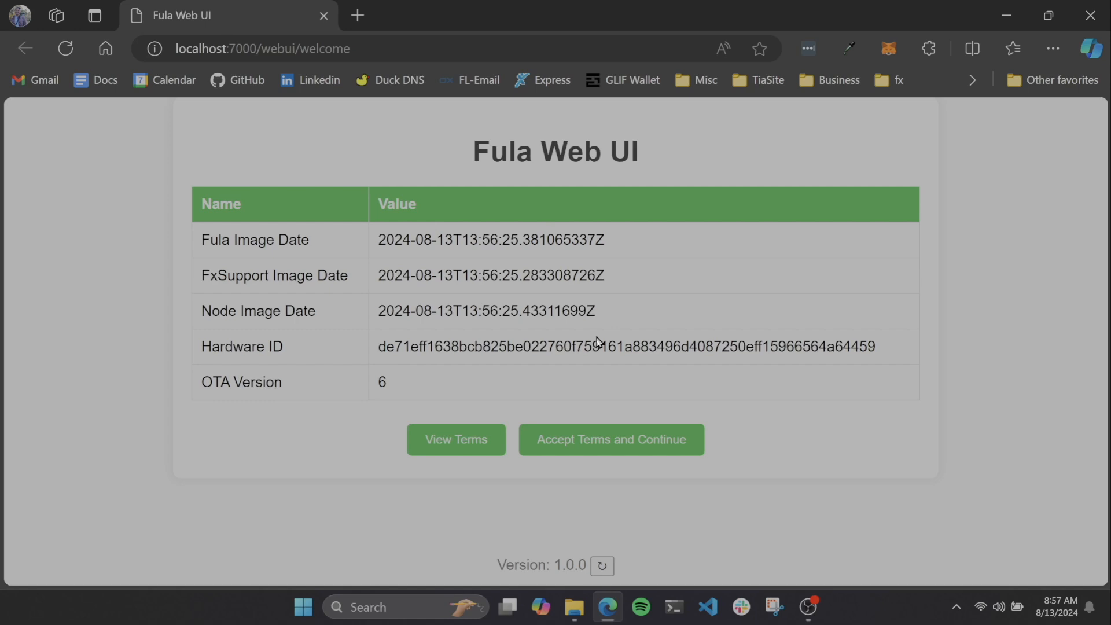
left_click(604, 442)
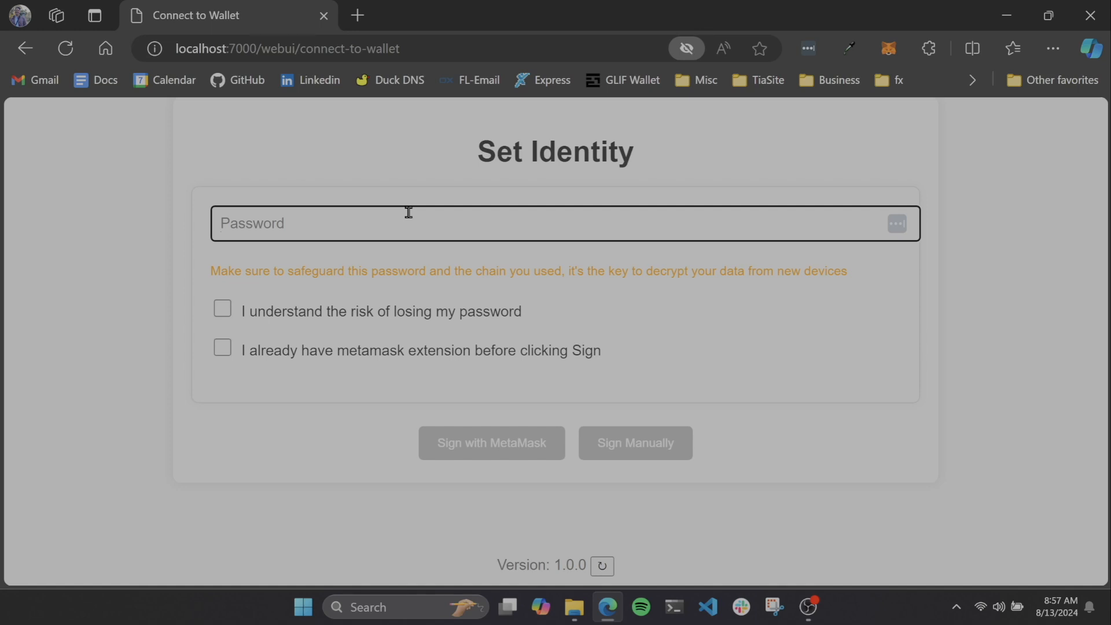
Enter the identity password and acknowledge both the password-loss risk and having the MetaMask extension.
type("••••••••••••")
left_click(361, 308)
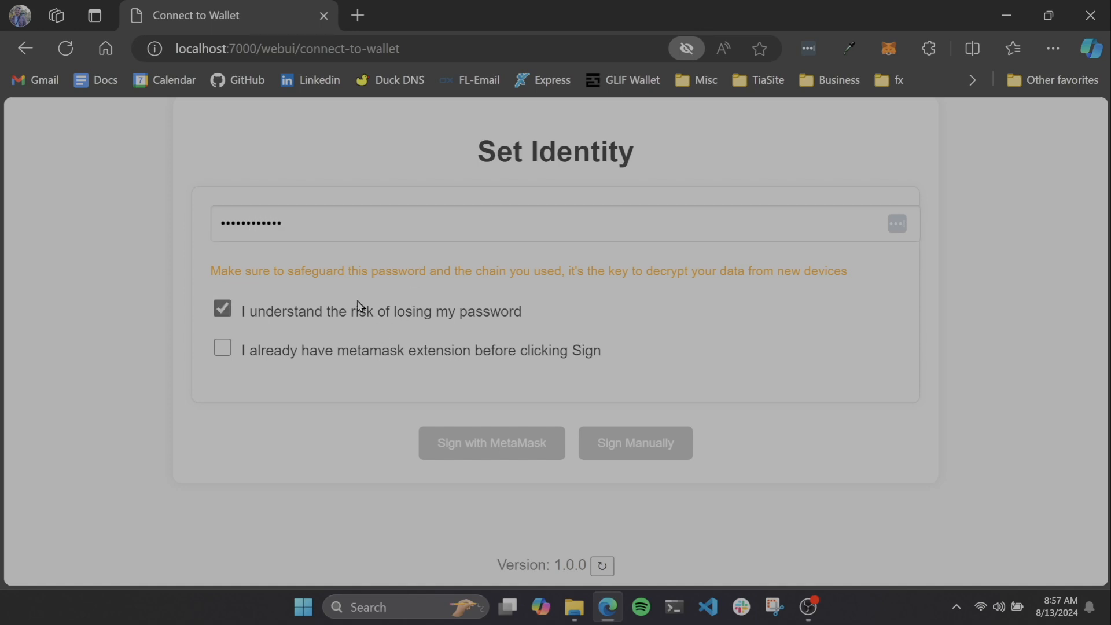
left_click(308, 354)
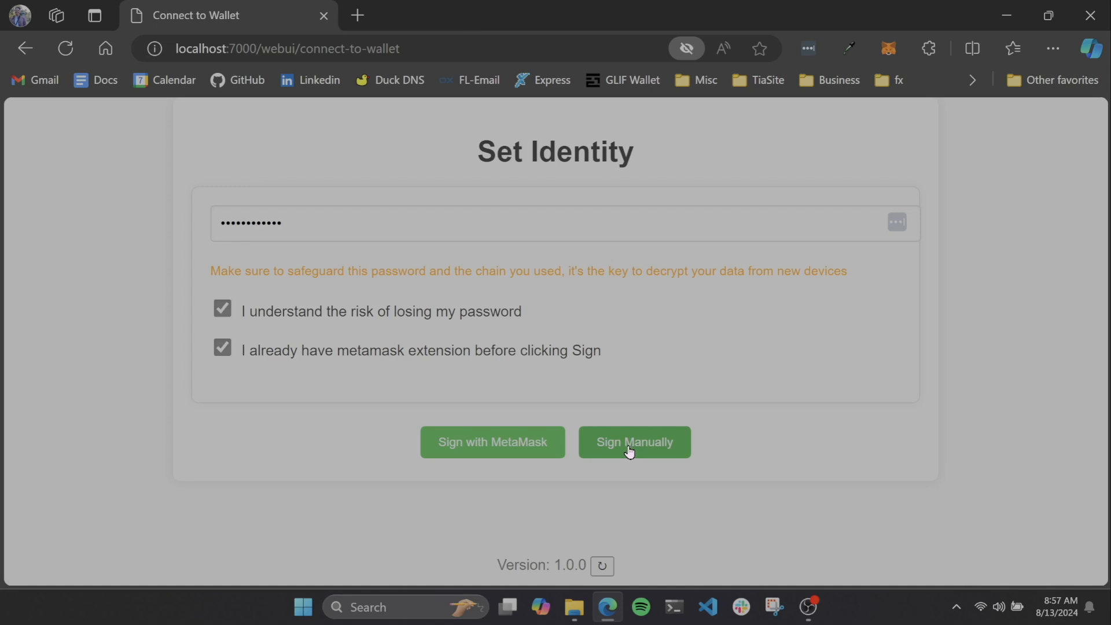
Sign the identity with MetaMask, connecting Account 1 to the site and approving the signature request.
left_click(475, 446)
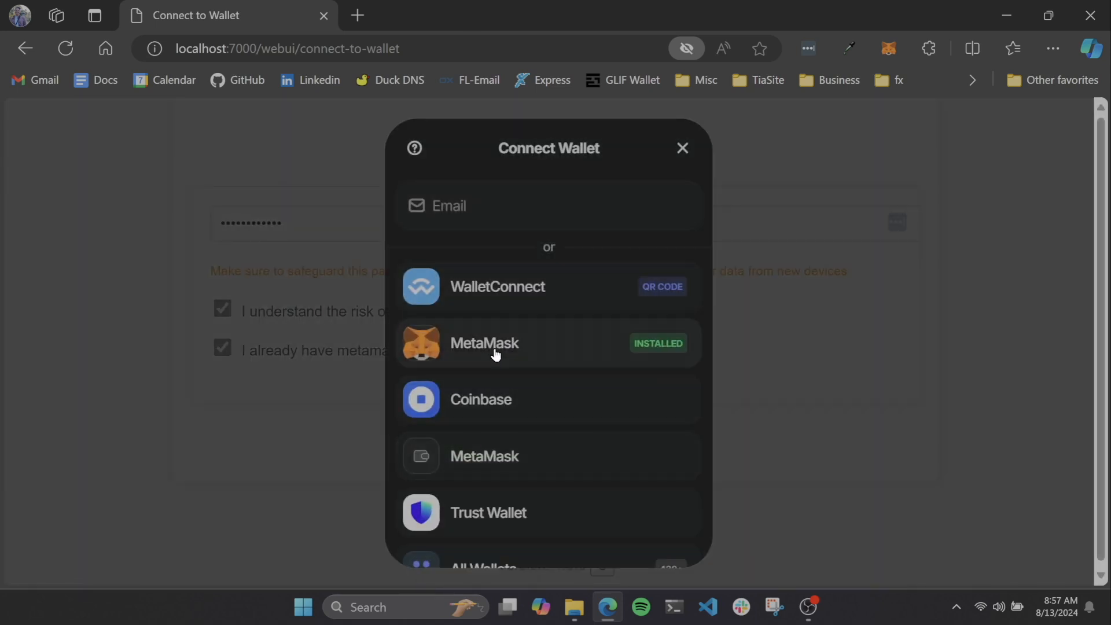
left_click(498, 344)
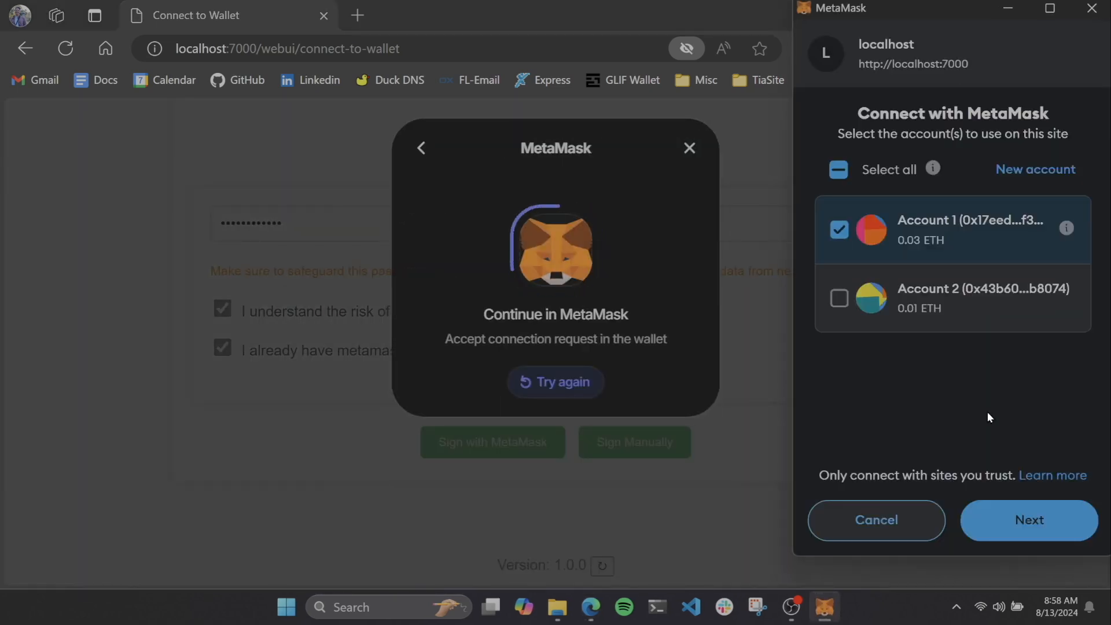
left_click(1027, 524)
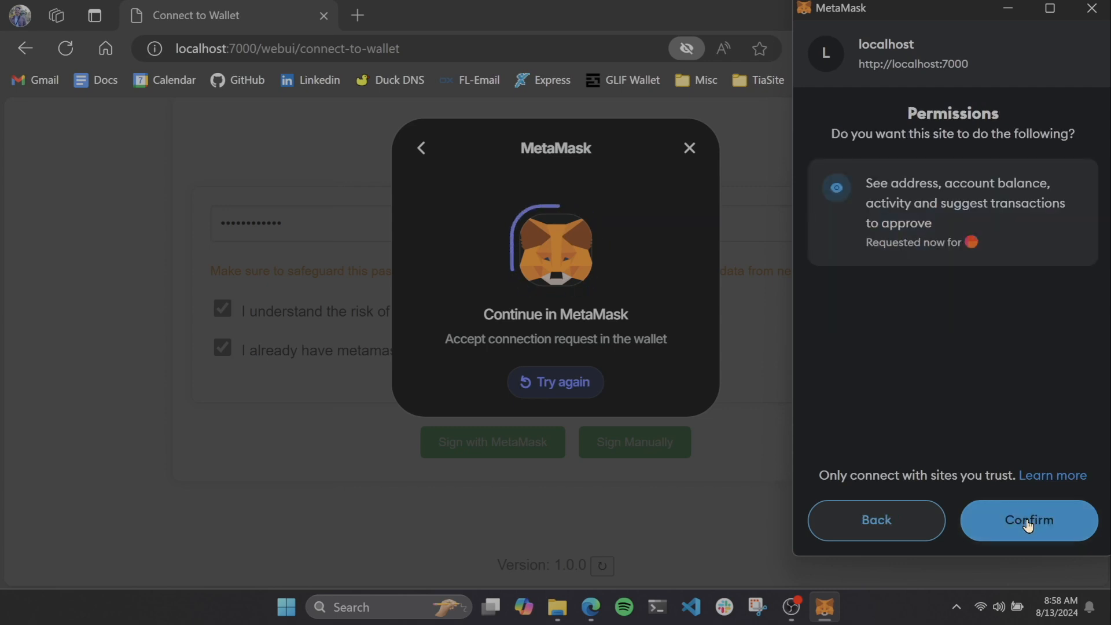
left_click(1028, 523)
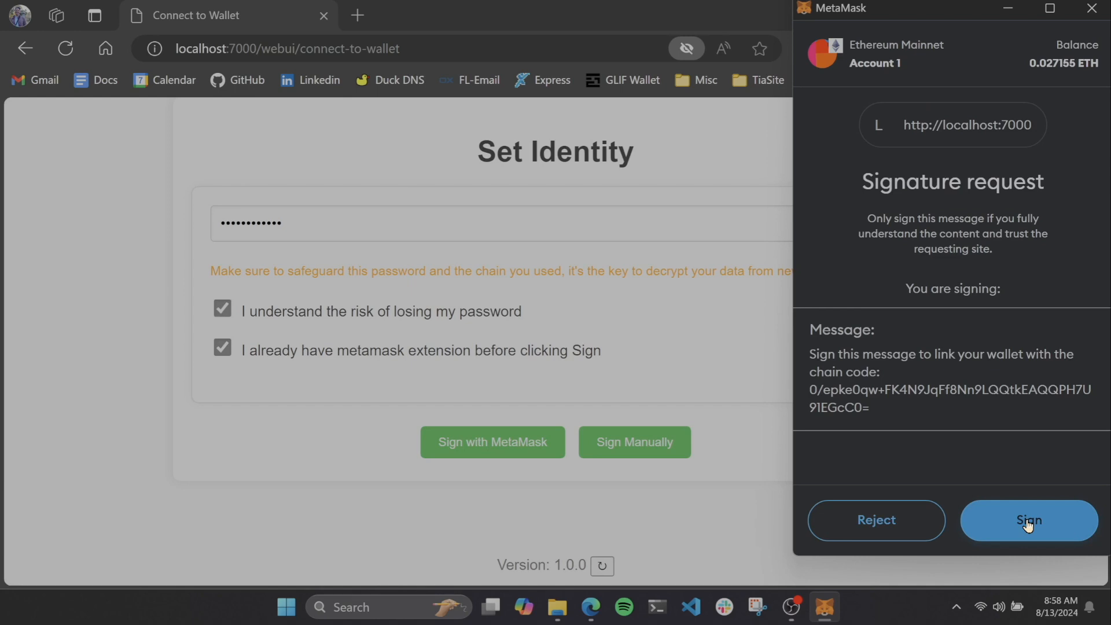
left_click(1028, 521)
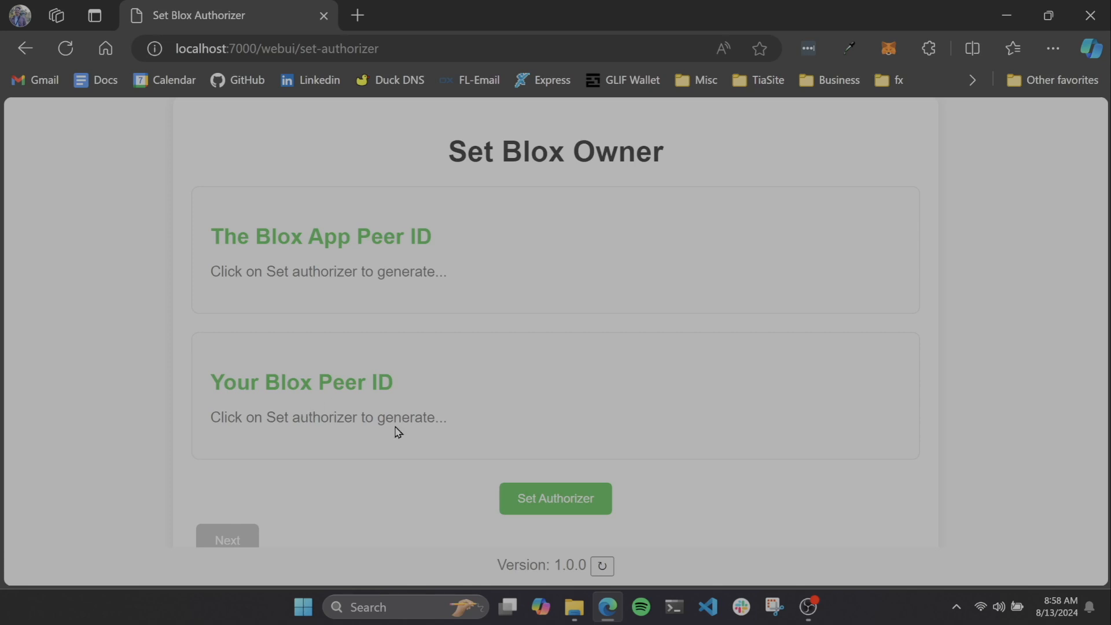
Set the authorizer for the Blox owner, continue to Join a Pool and look through the listed pools.
left_click(569, 506)
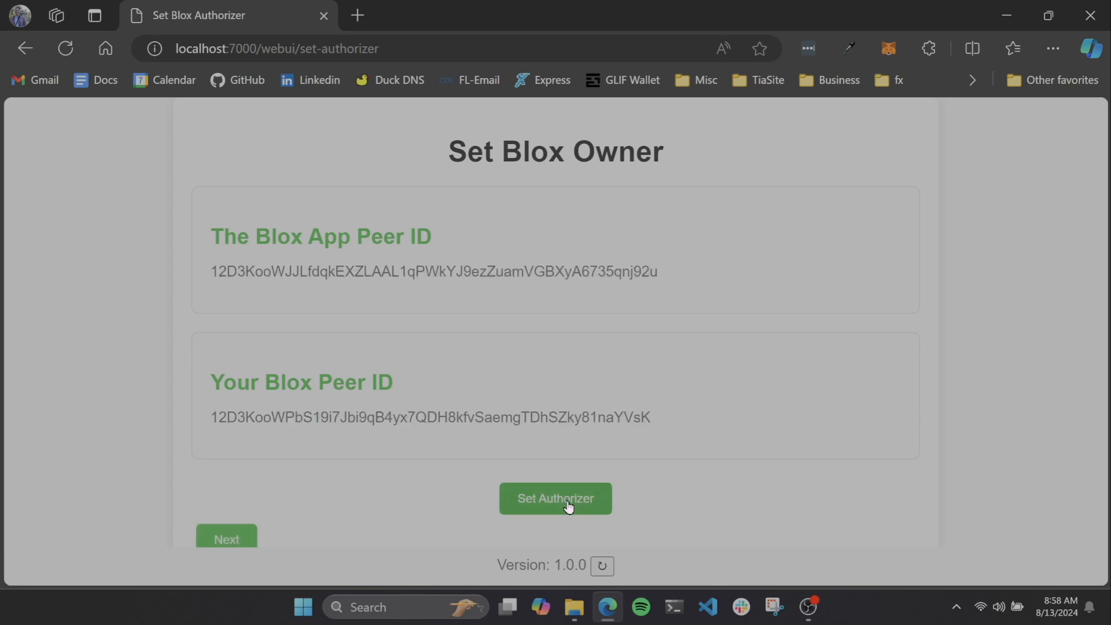
left_click(221, 543)
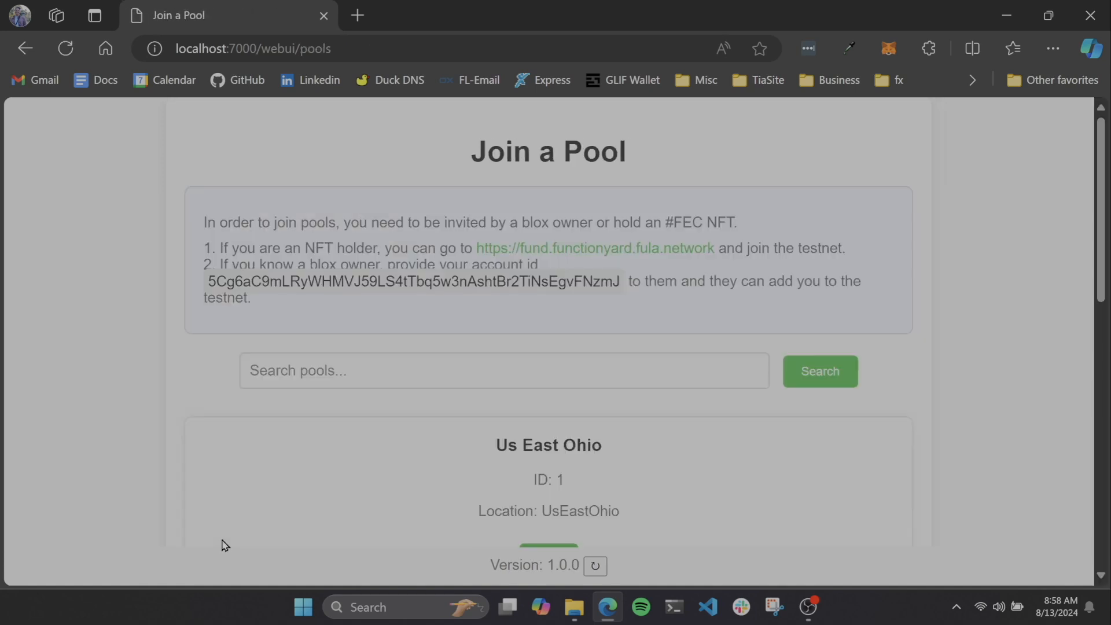
scroll(704, 446, "down", 7)
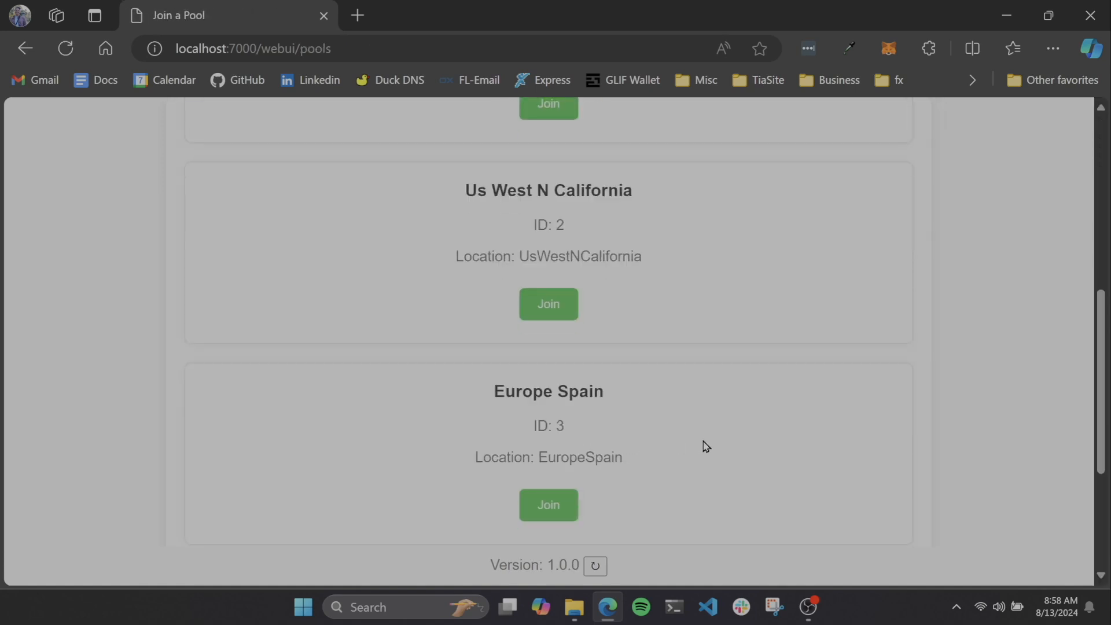
scroll(653, 434, "up", 5)
scroll(646, 362, "up", 2)
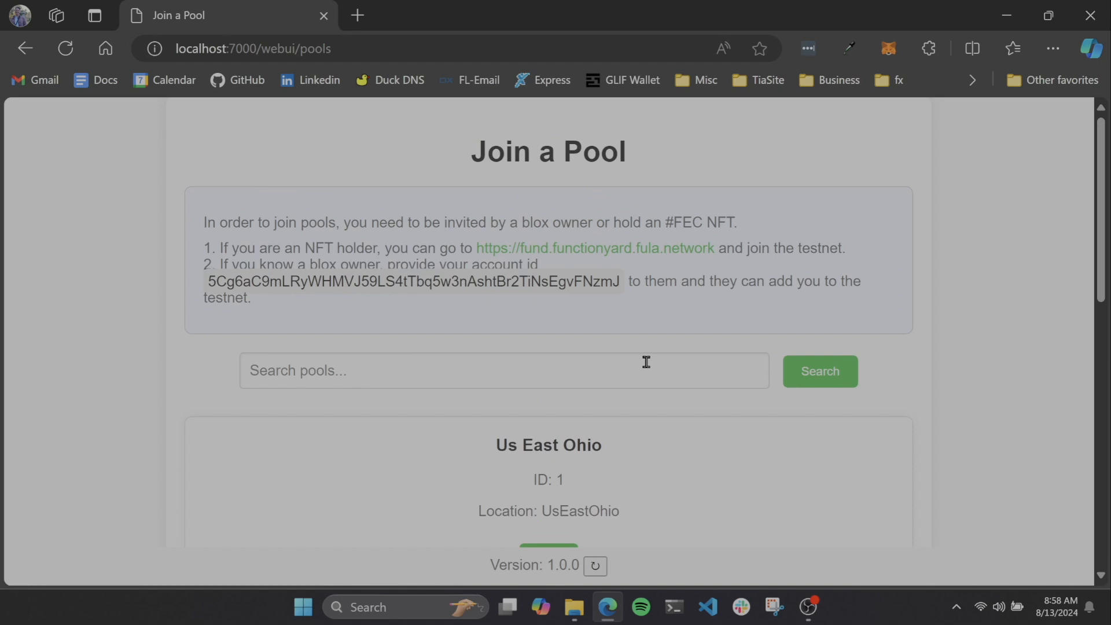
Open the fund.functionyard.fula.network registration form and fill in the email, order ID and phone number.
left_click(568, 250)
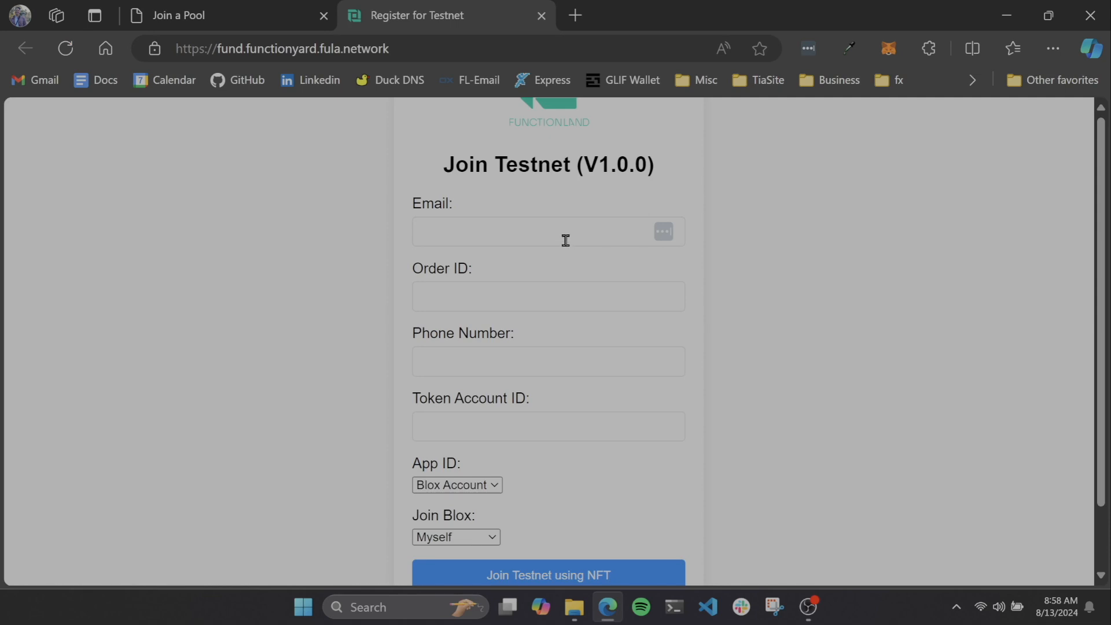
left_click(565, 240)
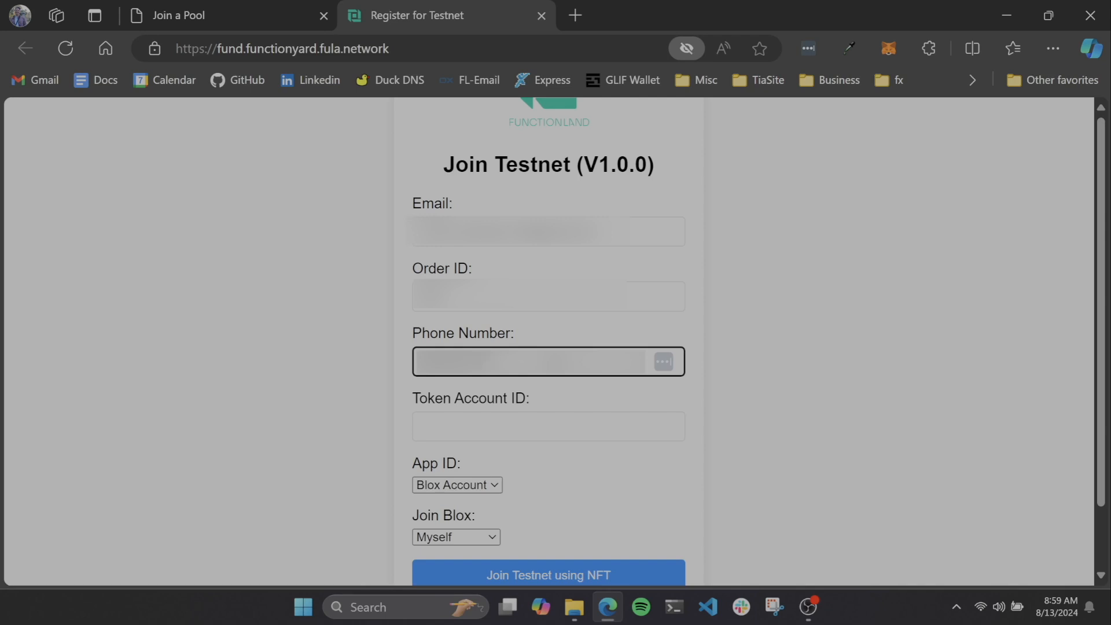
Copy the account ID from the Join a Pool page into the registration form's Token Account ID field.
left_click(249, 11)
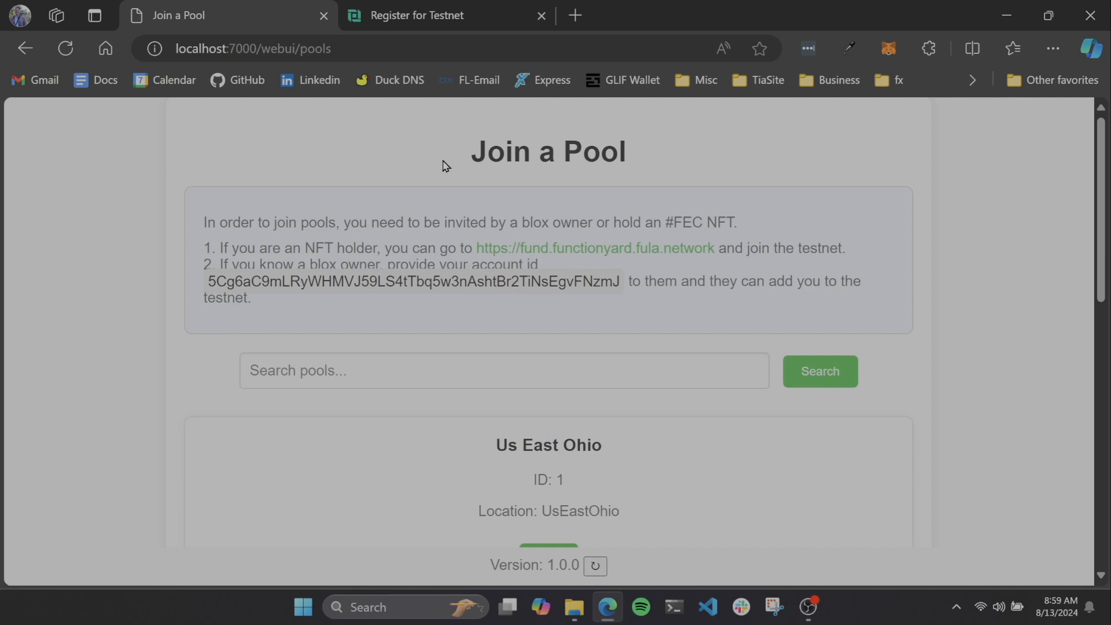
left_click(537, 292)
left_click(733, 153)
left_click(433, 9)
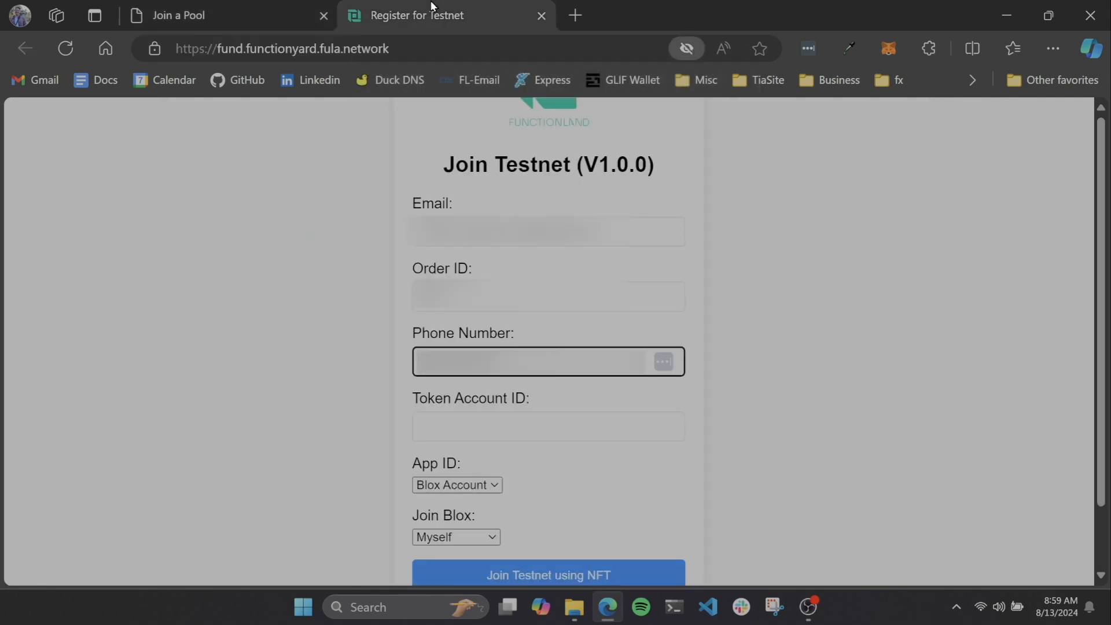
left_click(473, 426)
key("ctrl+v")
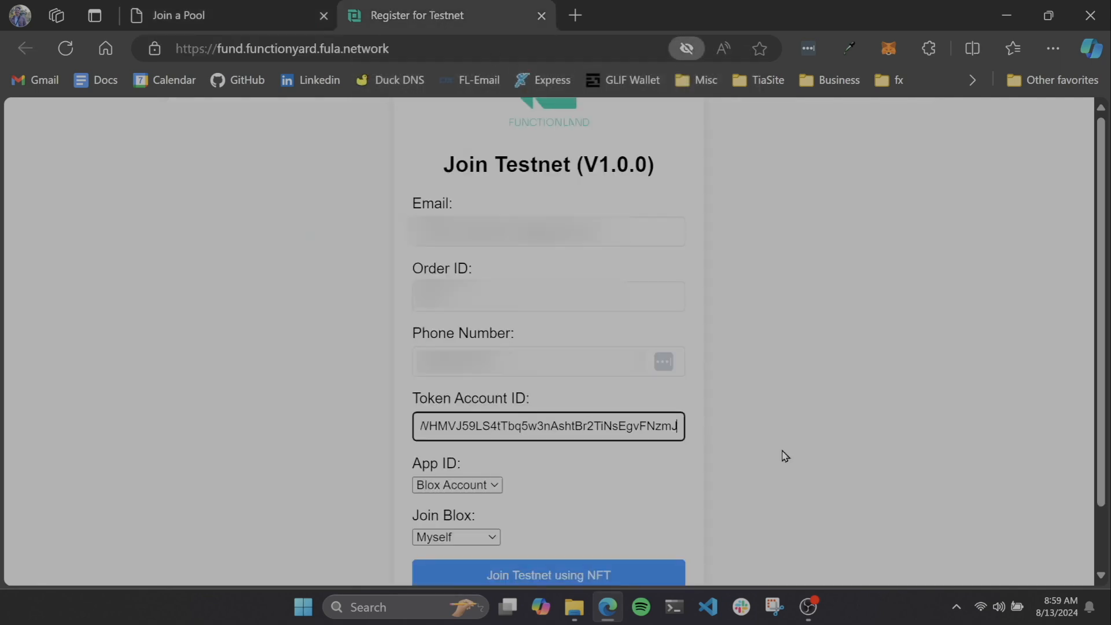
Keep App ID on Blox Account and Join Blox on Myself, and join the testnet using Indiegogo.
scroll(784, 456, "down", 1)
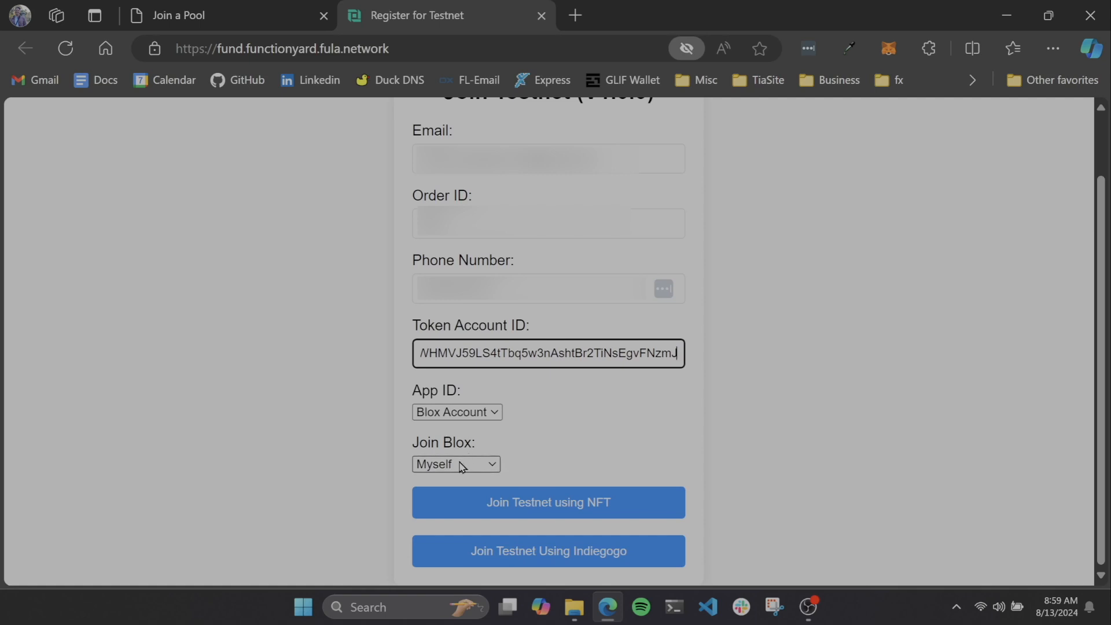
left_click(494, 415)
left_click(582, 418)
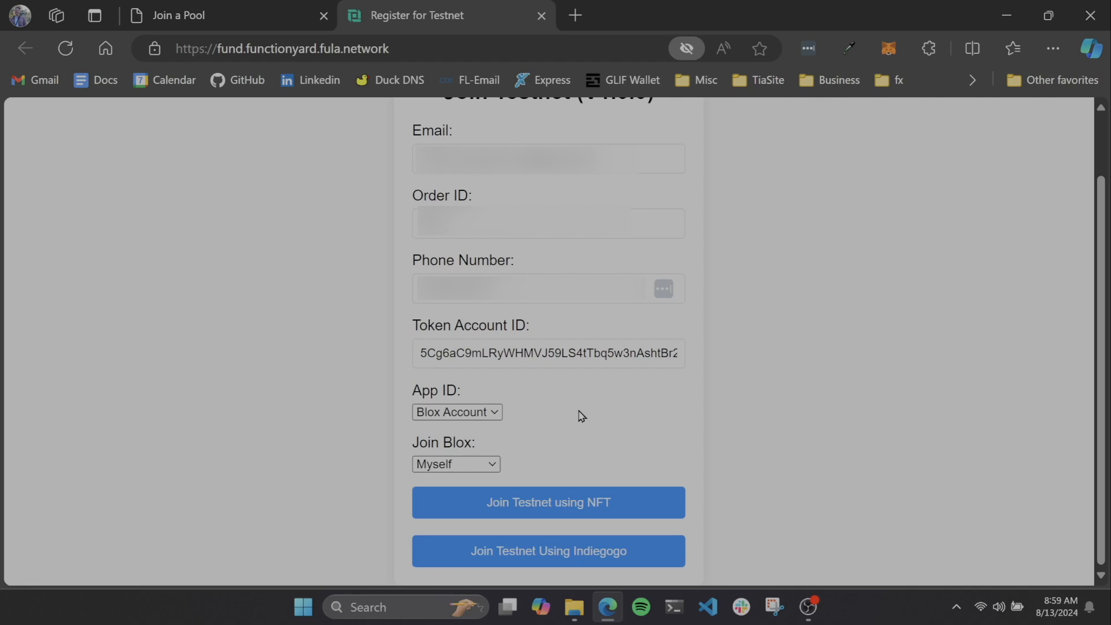
left_click(489, 466)
left_click(615, 465)
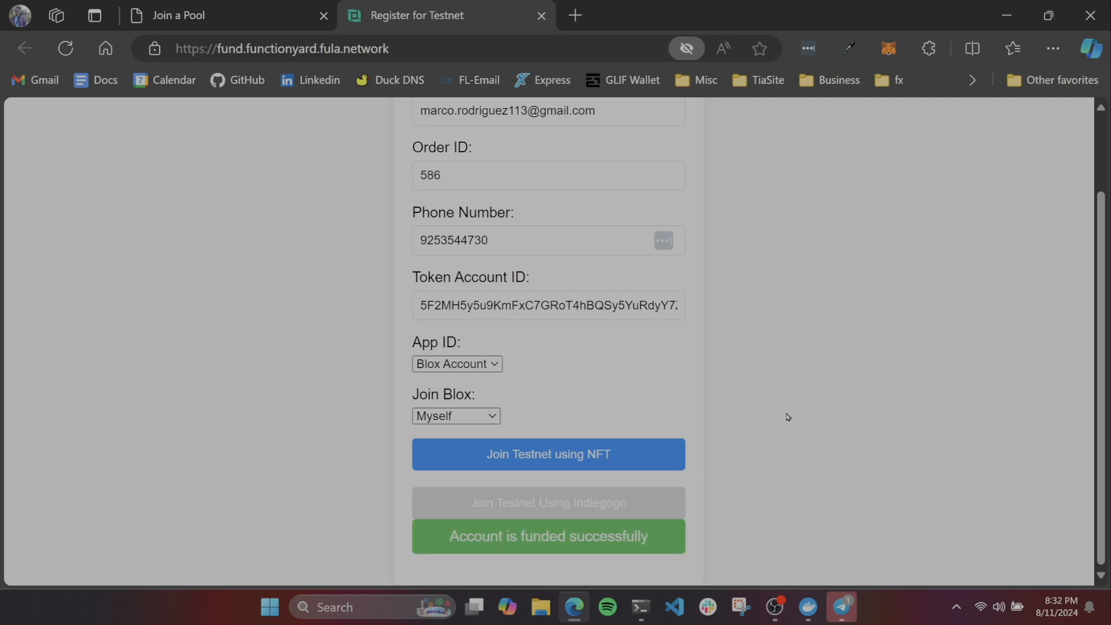
Return to the Join a Pool page and request to join the Us East Ohio pool.
left_click(201, 13)
scroll(545, 356, "down", 2)
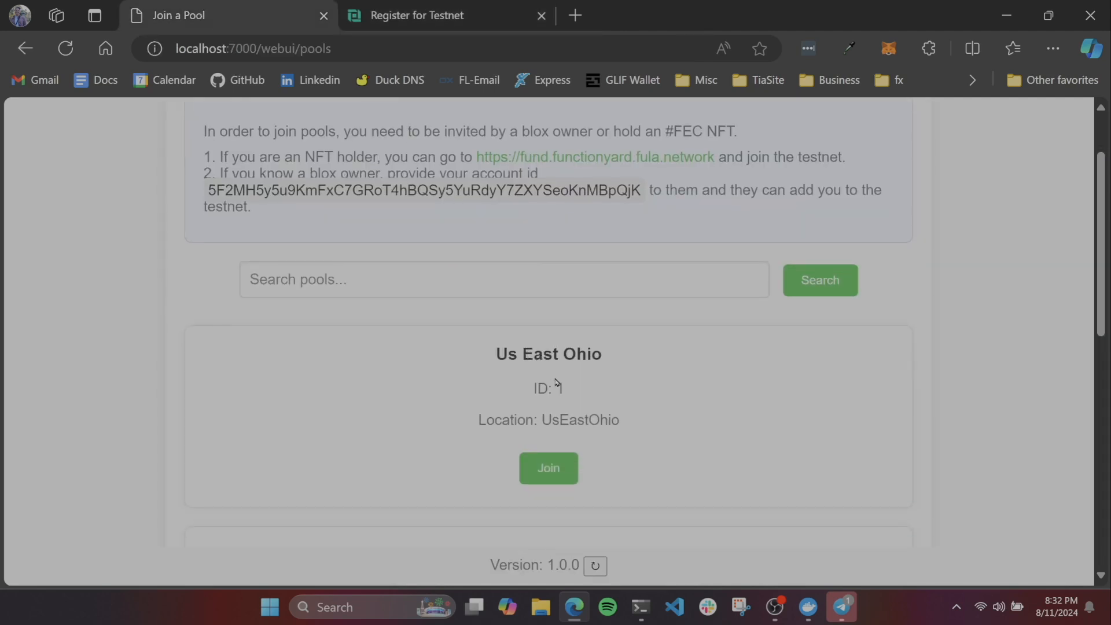
left_click(556, 465)
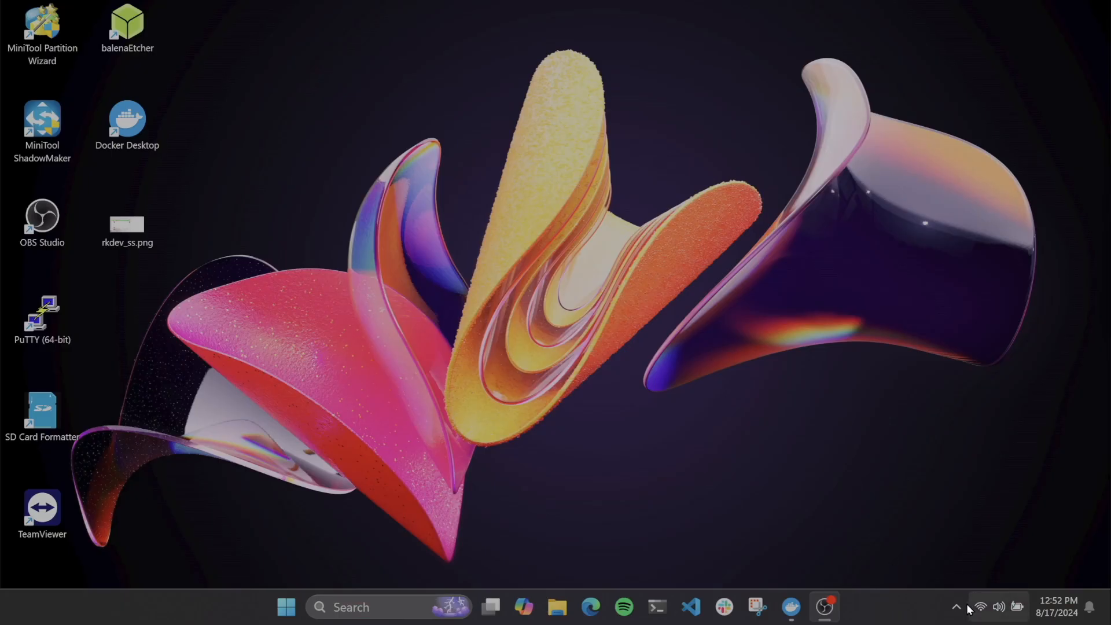
Open the Fula Web UI home page from the system tray and check the Docker status and Fula rewards.
left_click(957, 610)
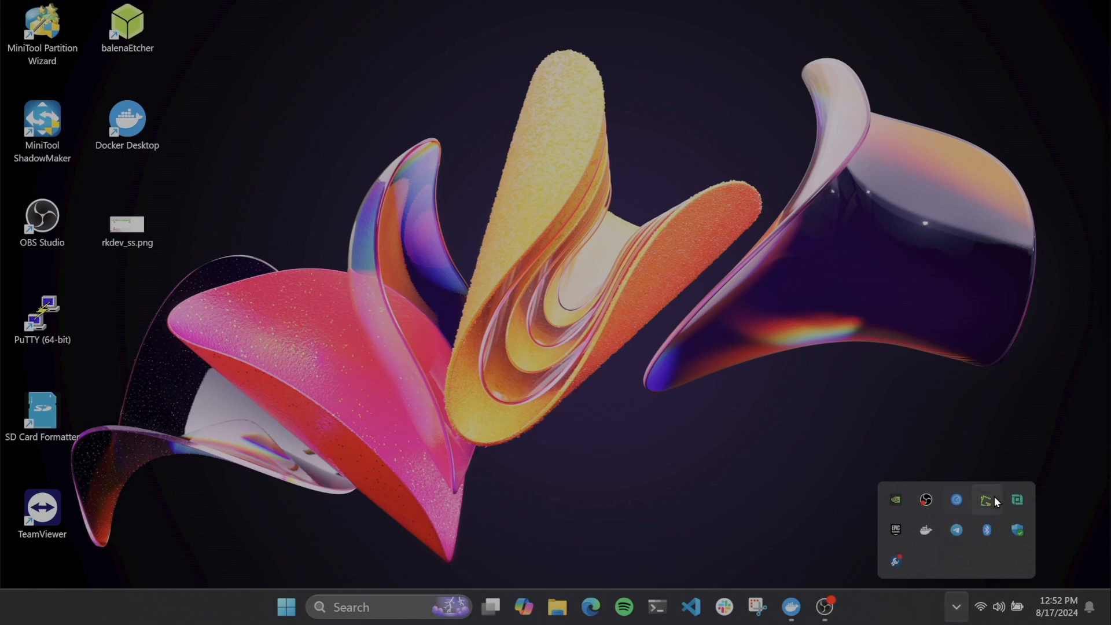
left_click(993, 500)
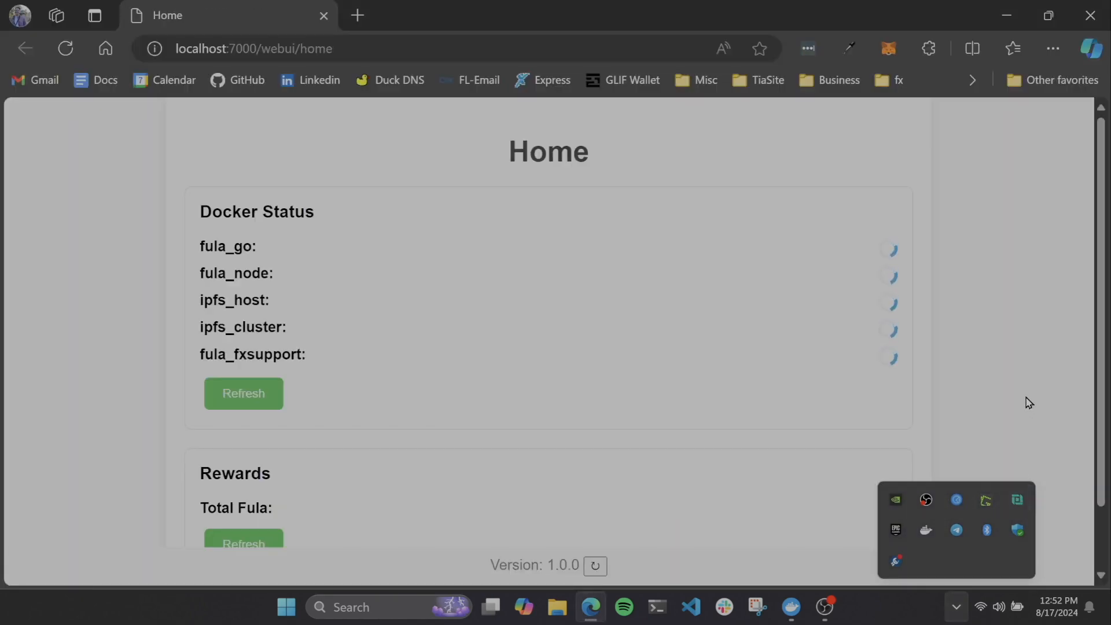
left_click(650, 372)
scroll(615, 367, "down", 1)
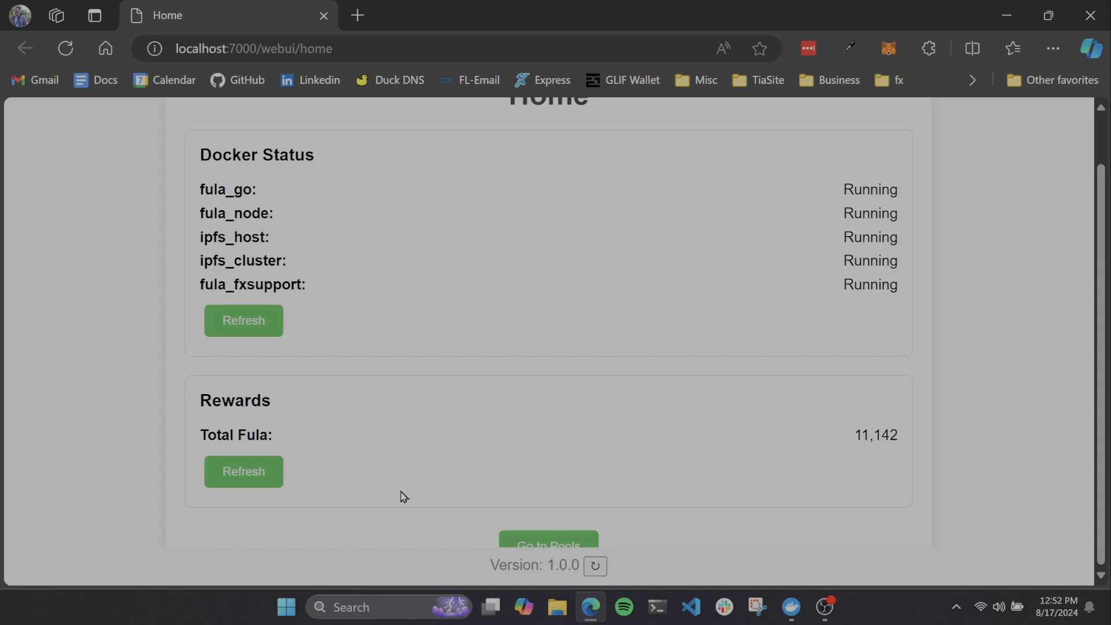
Go to the pools page, check the Us East Ohio join request, and return to the home page.
left_click(552, 540)
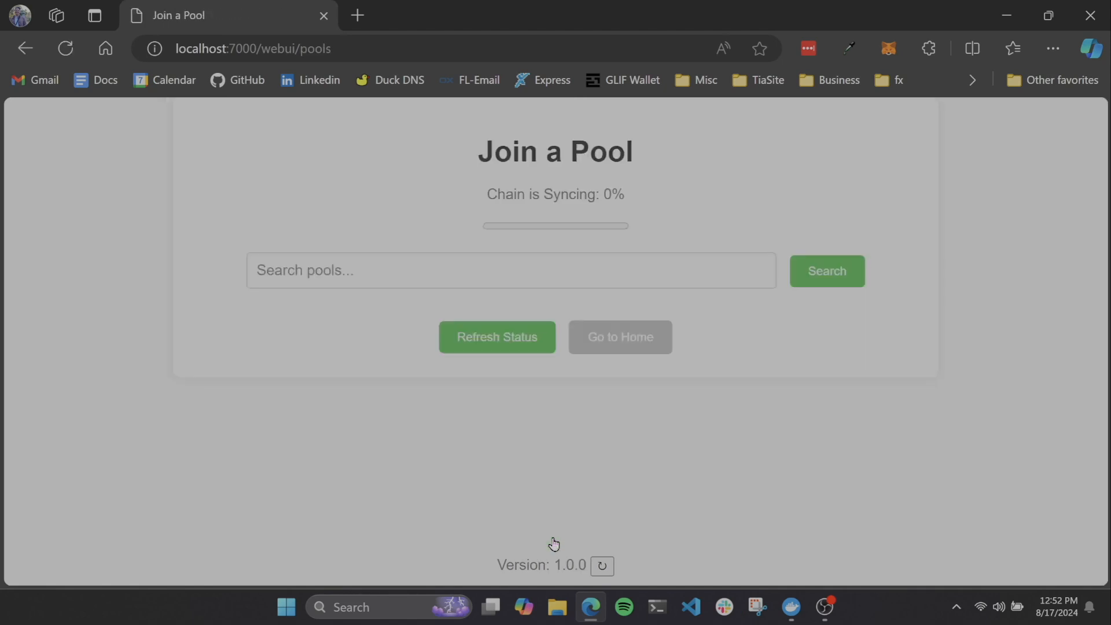
scroll(581, 476, "down", 5)
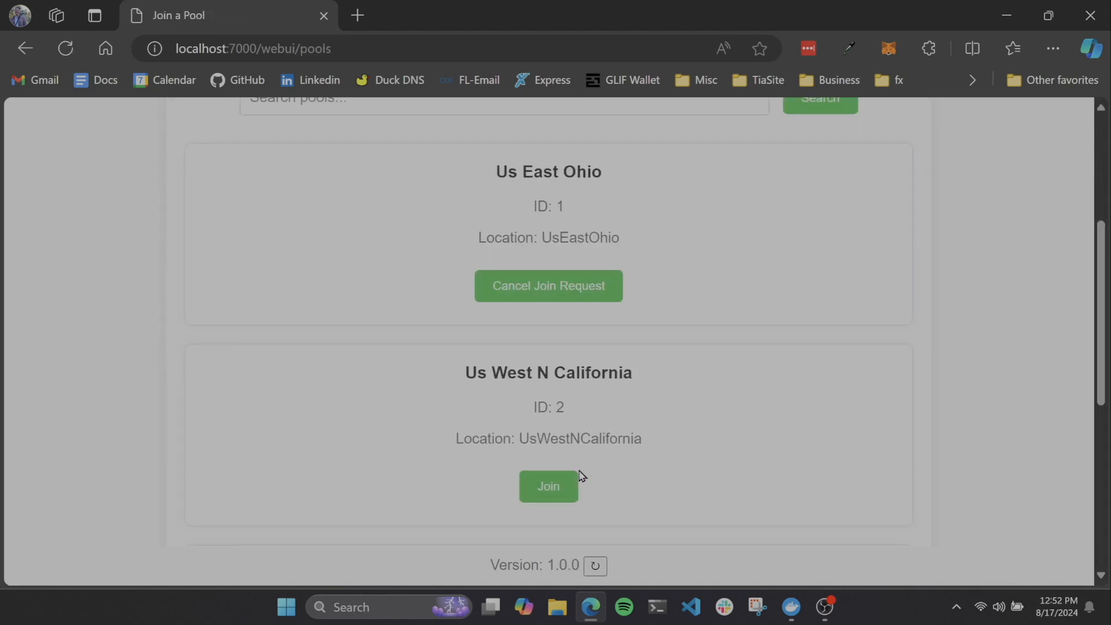
scroll(581, 475, "down", 5)
left_click(613, 541)
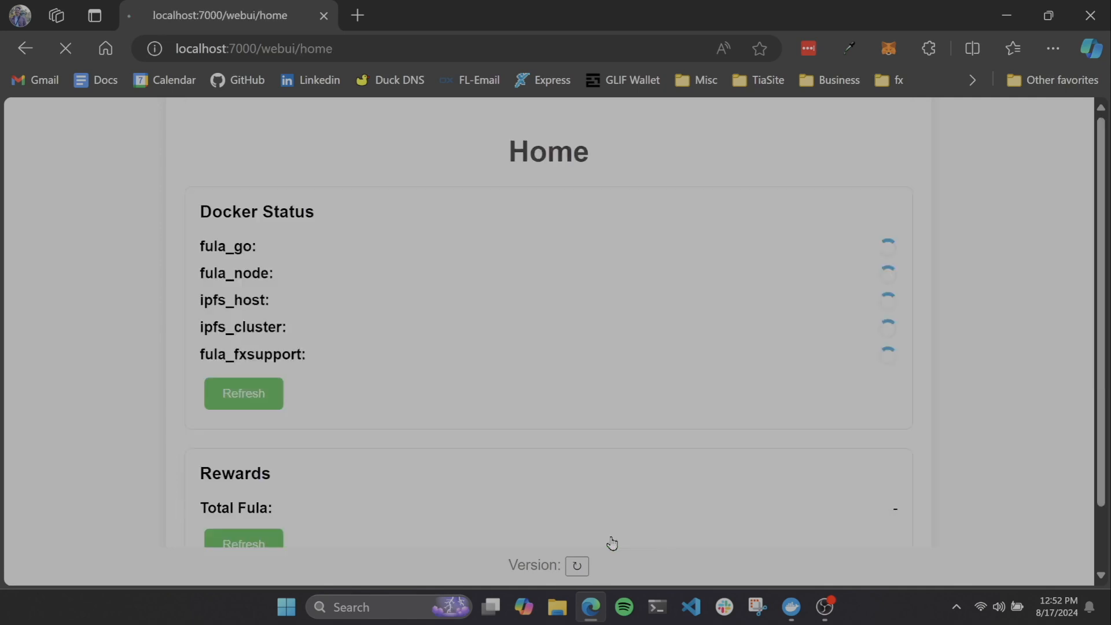